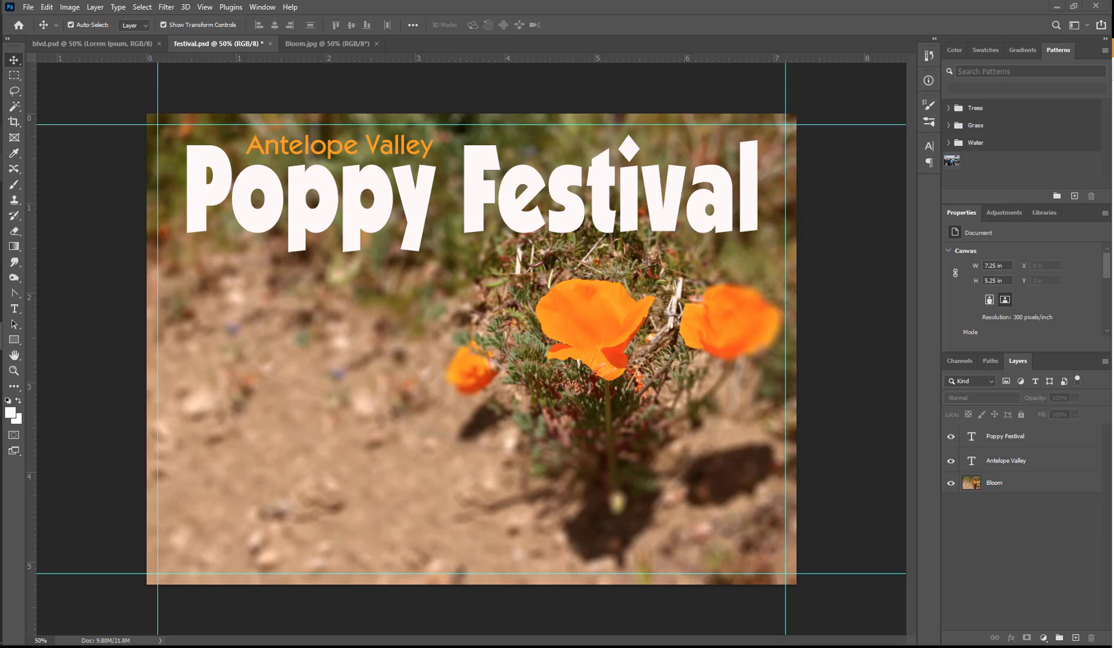
# Copy all the text from festival_copy.txt in the Cards folder and return to the festival.psd document in Photoshop.
pyautogui.moveTo(2, 132)
pyautogui.click(66, 175)
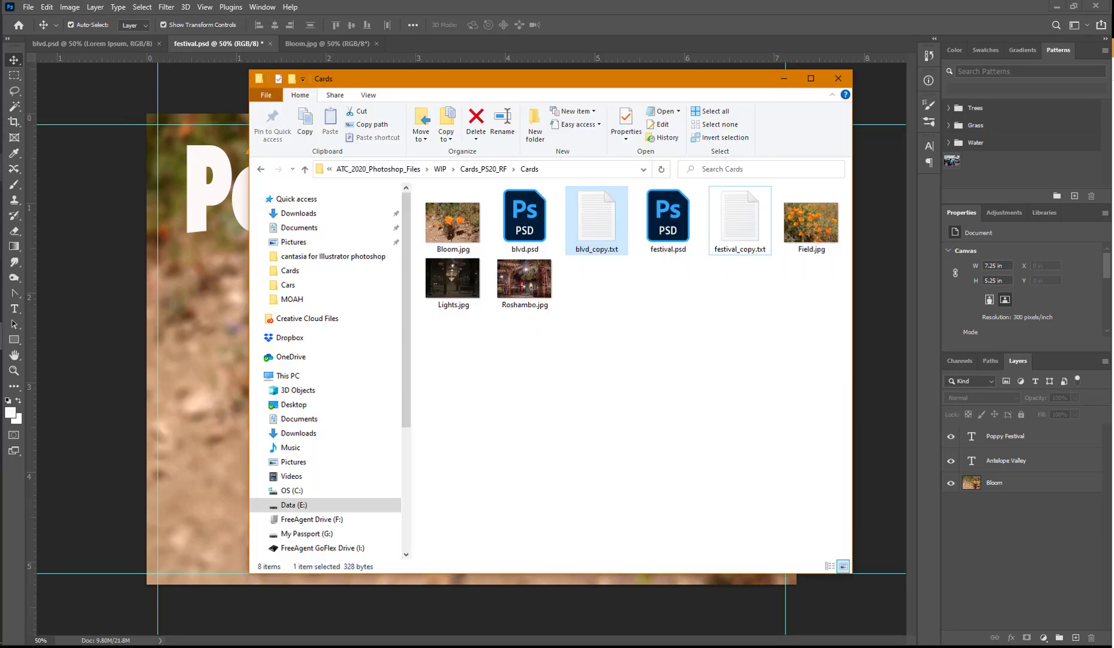
pyautogui.doubleClick(739, 226)
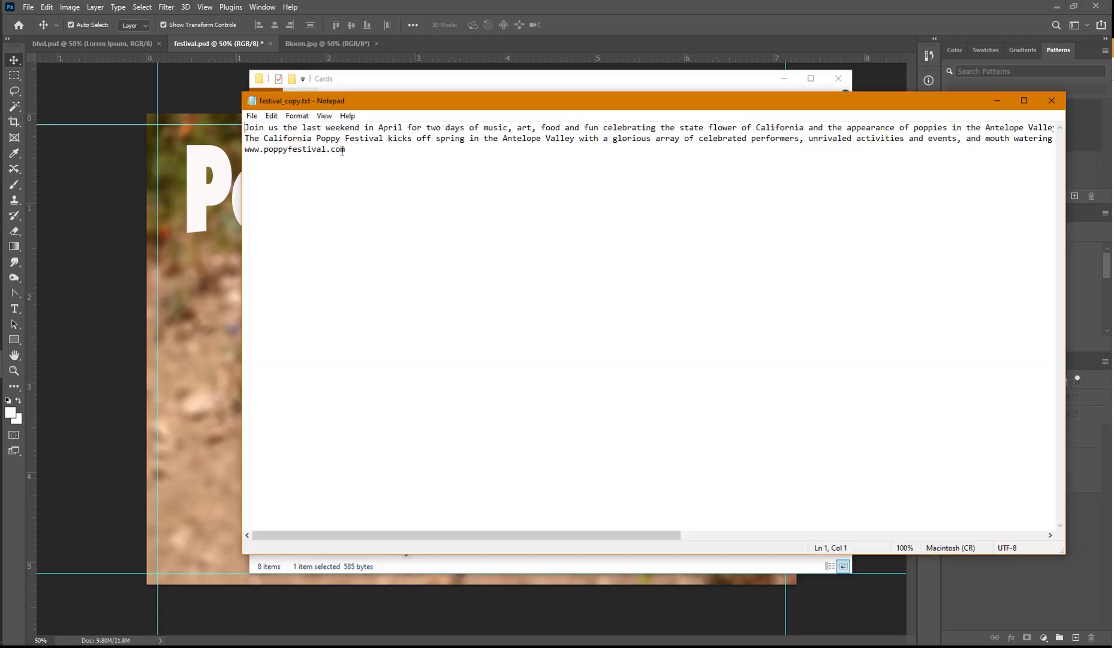
pyautogui.moveTo(345, 150); pyautogui.dragTo(234, 127)
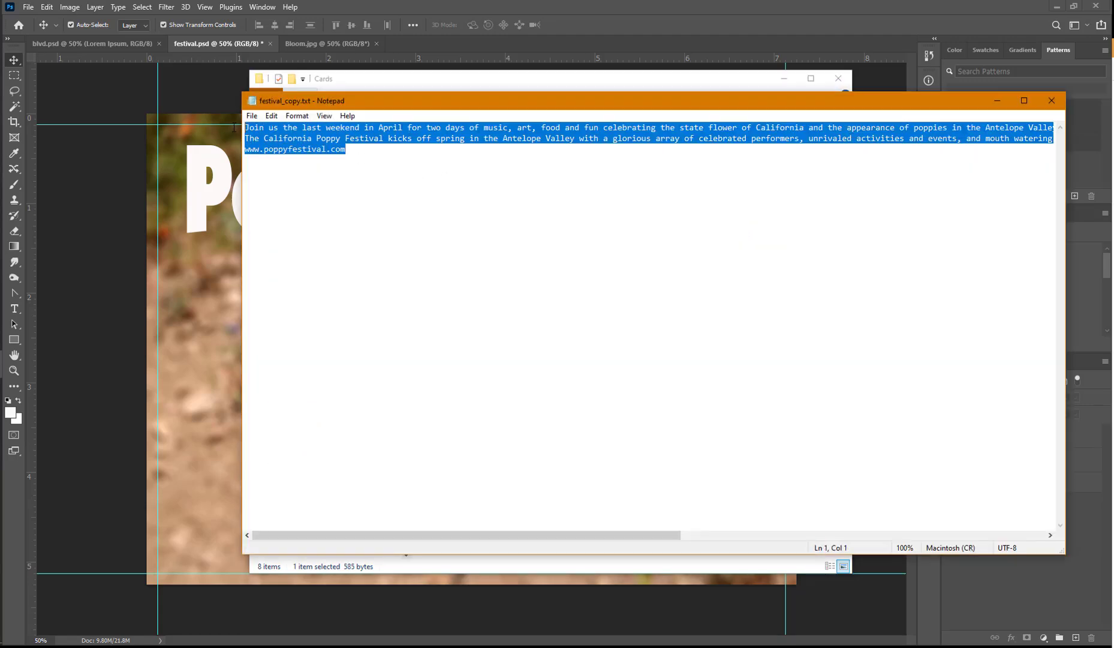
pyautogui.click(271, 115)
pyautogui.click(293, 160)
pyautogui.click(1051, 100)
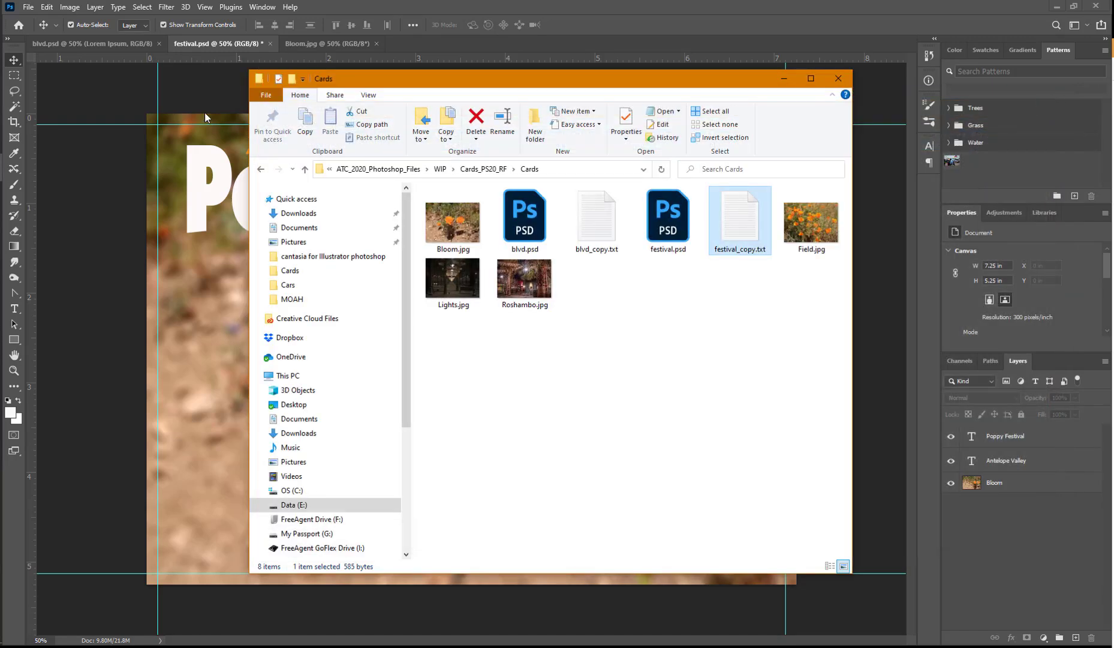
pyautogui.click(127, 117)
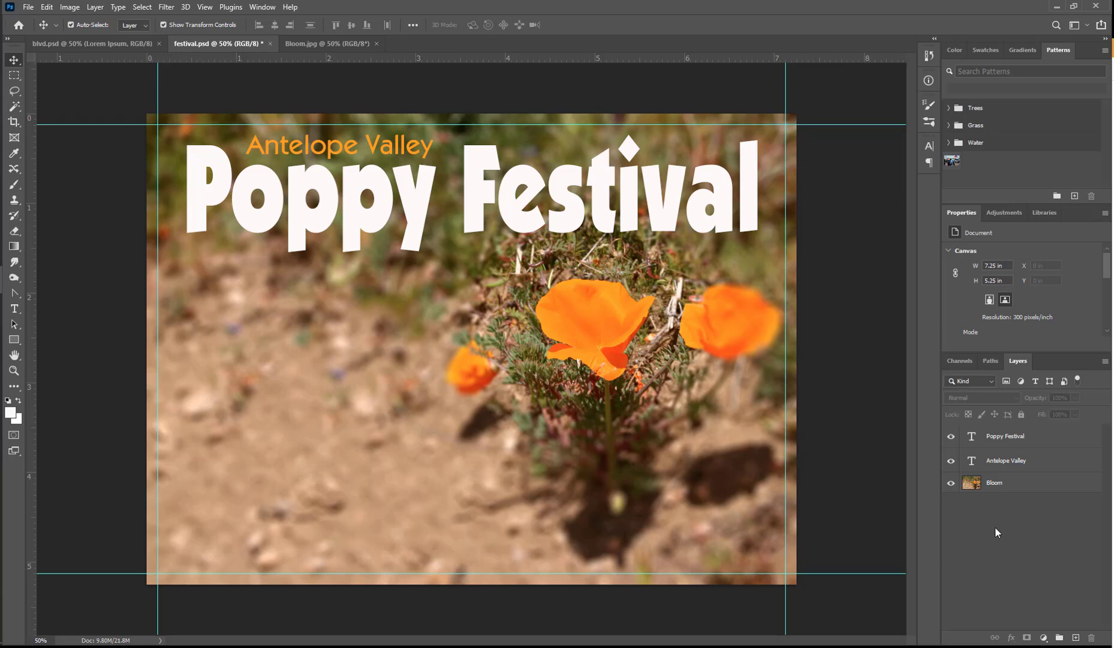
# Choose the Horizontal Type tool and set its font to ATC Onyx with the Italic style.
pyautogui.click(14, 310)
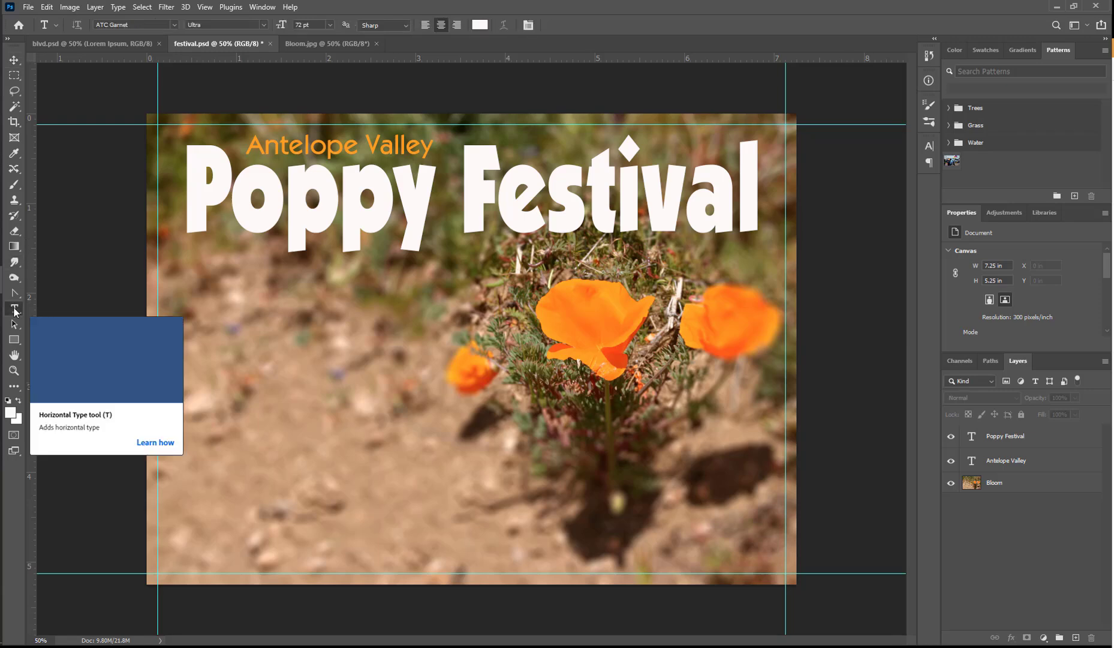
pyautogui.click(928, 146)
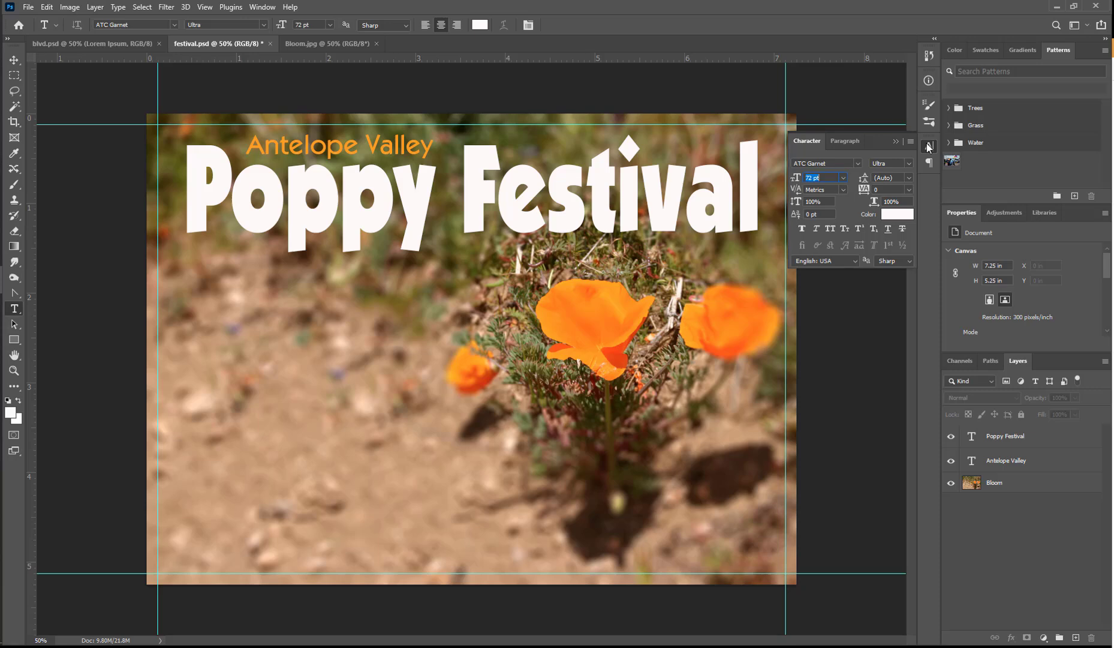
pyautogui.click(800, 163)
pyautogui.click(826, 162)
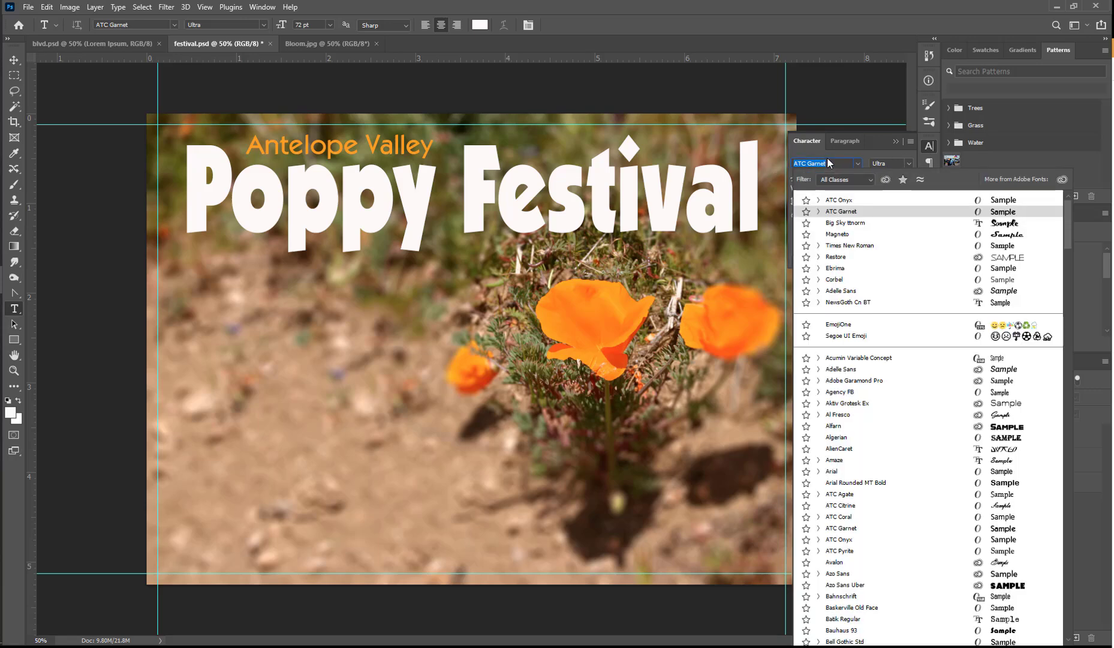
pyautogui.click(854, 200)
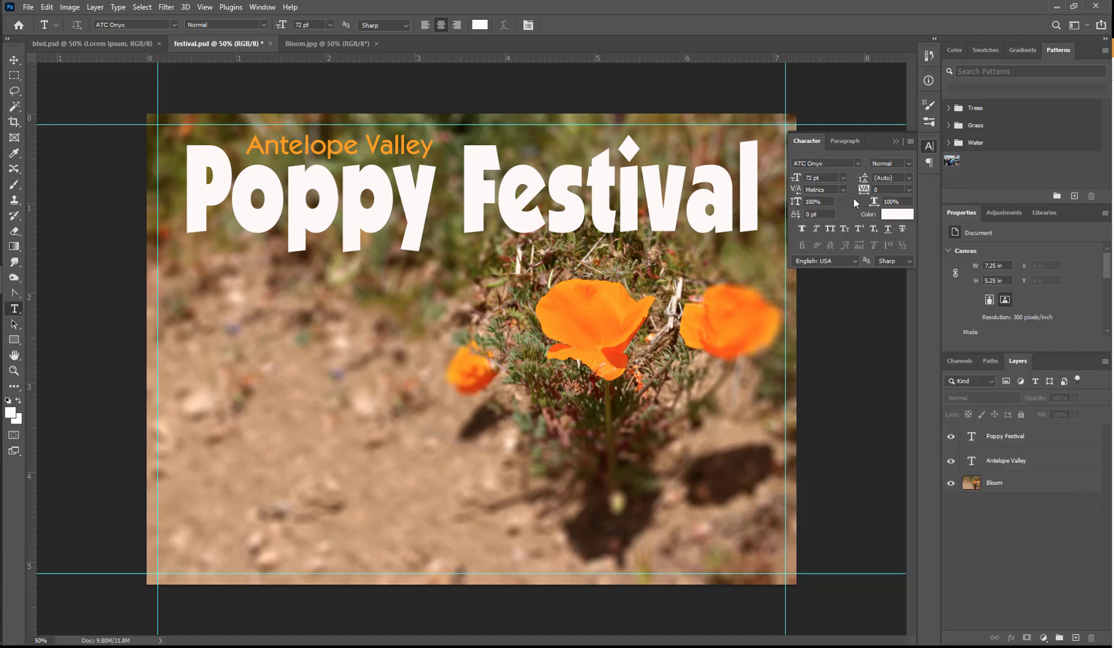
pyautogui.click(906, 162)
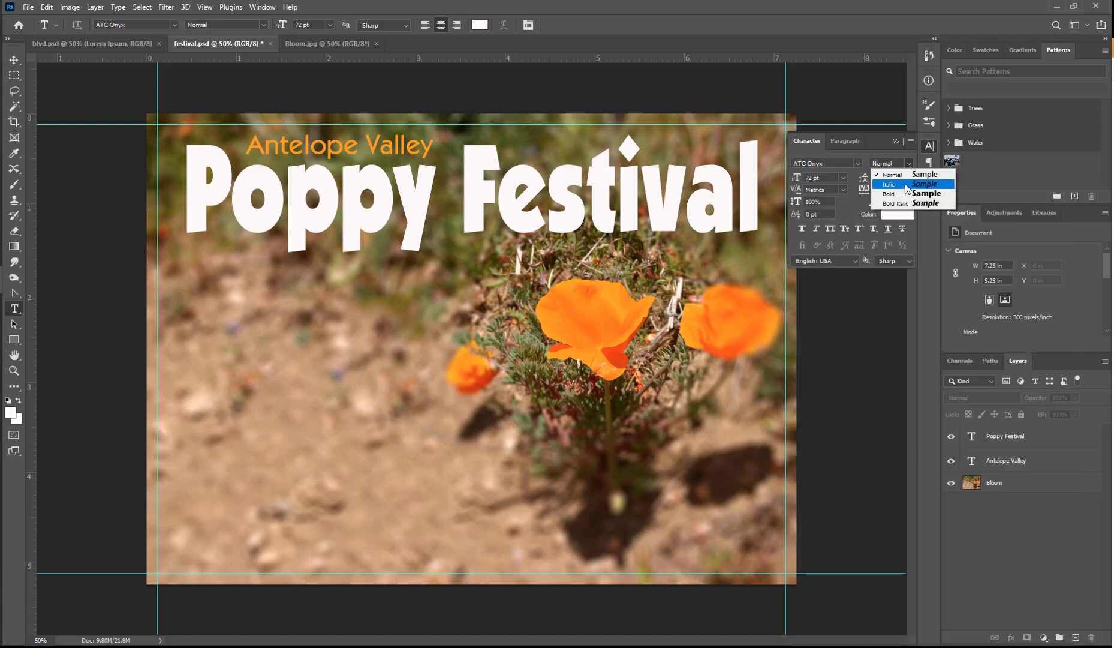
pyautogui.click(907, 188)
# Set the font size for the new text to 11 pt.
pyautogui.click(814, 177)
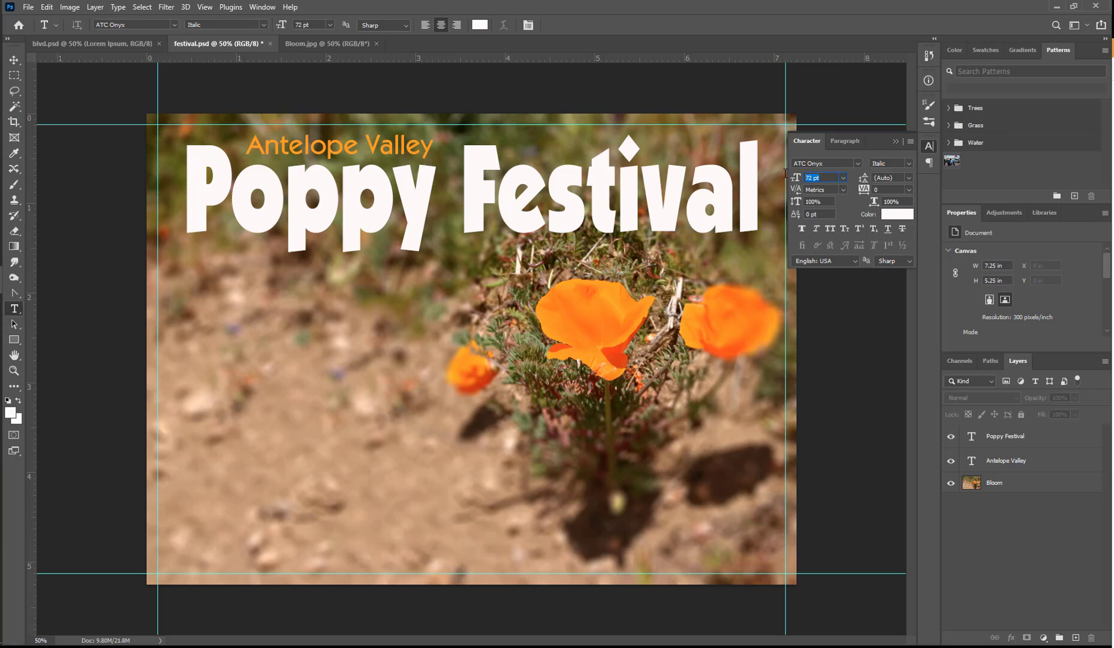
pyautogui.write('11')
pyautogui.press('Tab')
pyautogui.write('1')
pyautogui.click(885, 214)
pyautogui.click(933, 187)
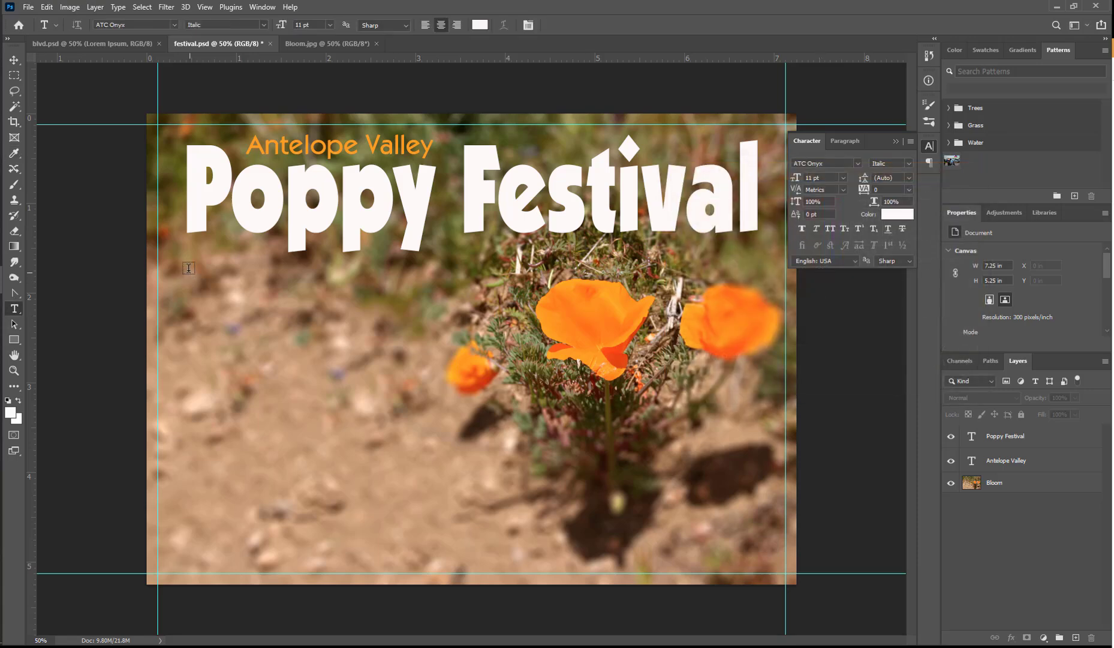
# Draw a text box about 2.67 in wide and 3.44 in high below the word Poppy and paste the copied text into it.
pyautogui.moveTo(188, 264); pyautogui.dragTo(425, 568)
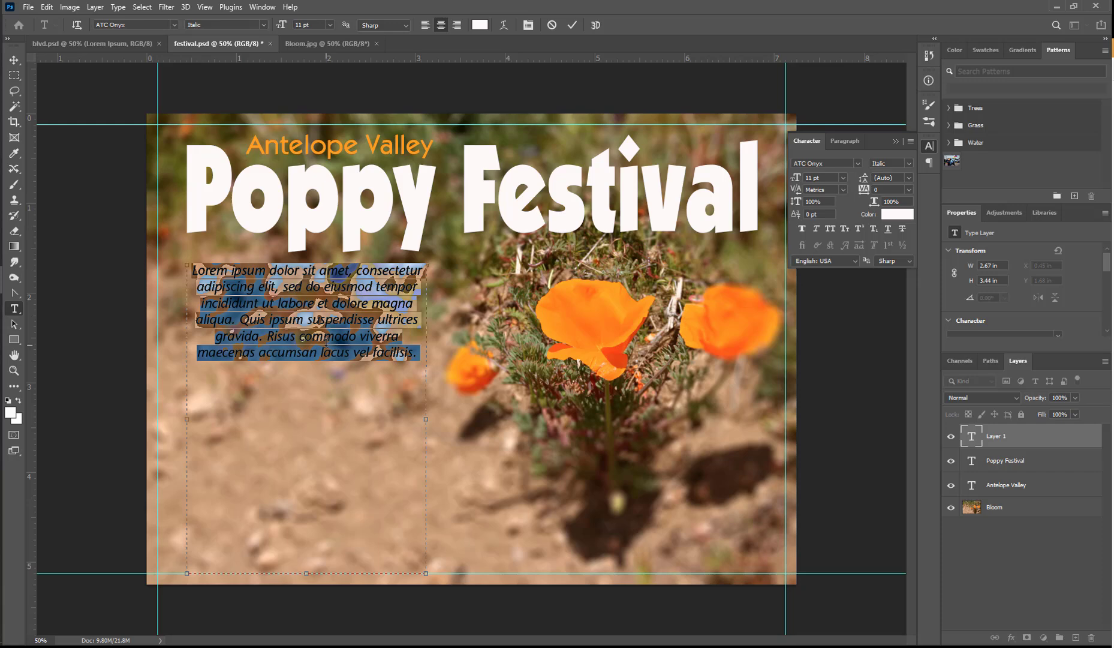
pyautogui.click(46, 7)
pyautogui.click(68, 113)
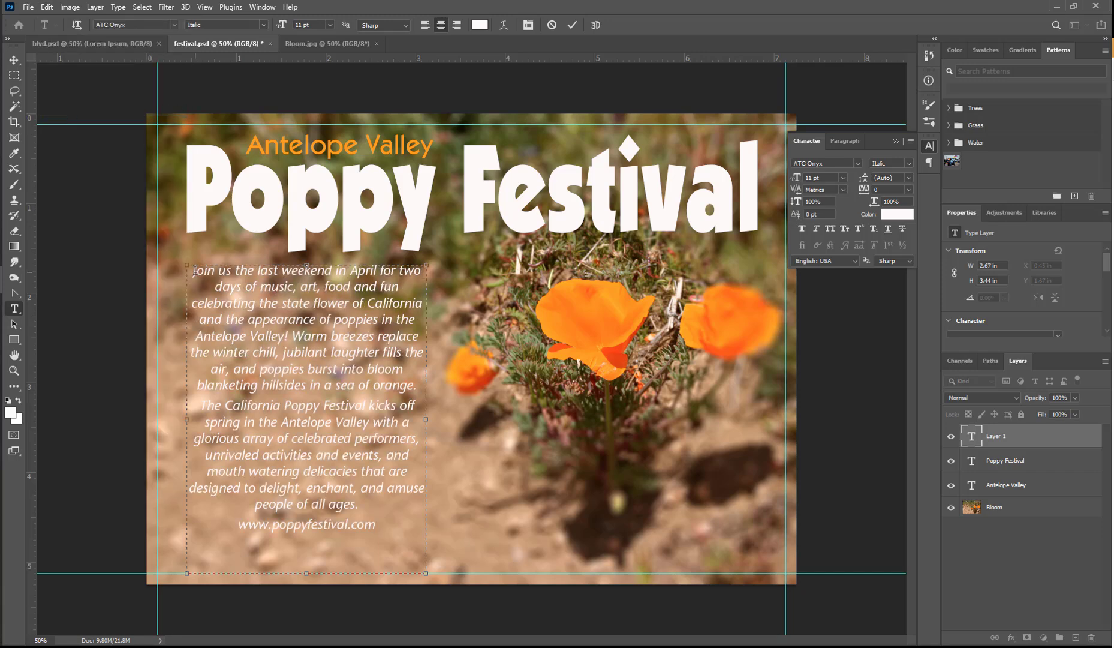
# Left-align all the pasted paragraphs and set the space after each paragraph to 8 pt.
pyautogui.moveTo(195, 271); pyautogui.dragTo(381, 527)
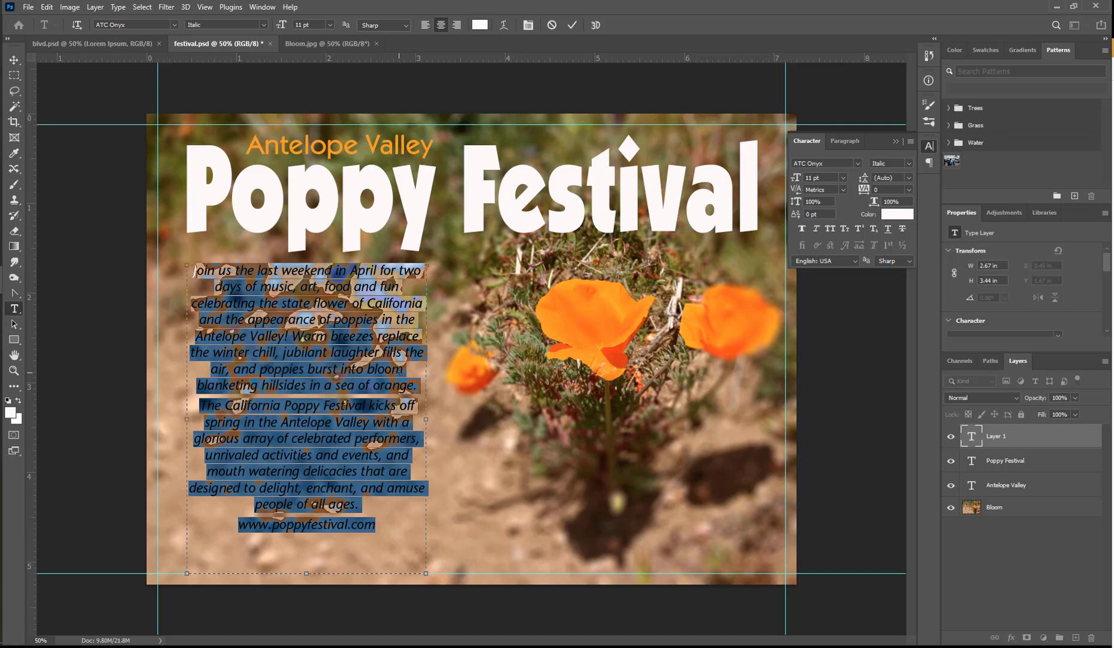
pyautogui.click(846, 141)
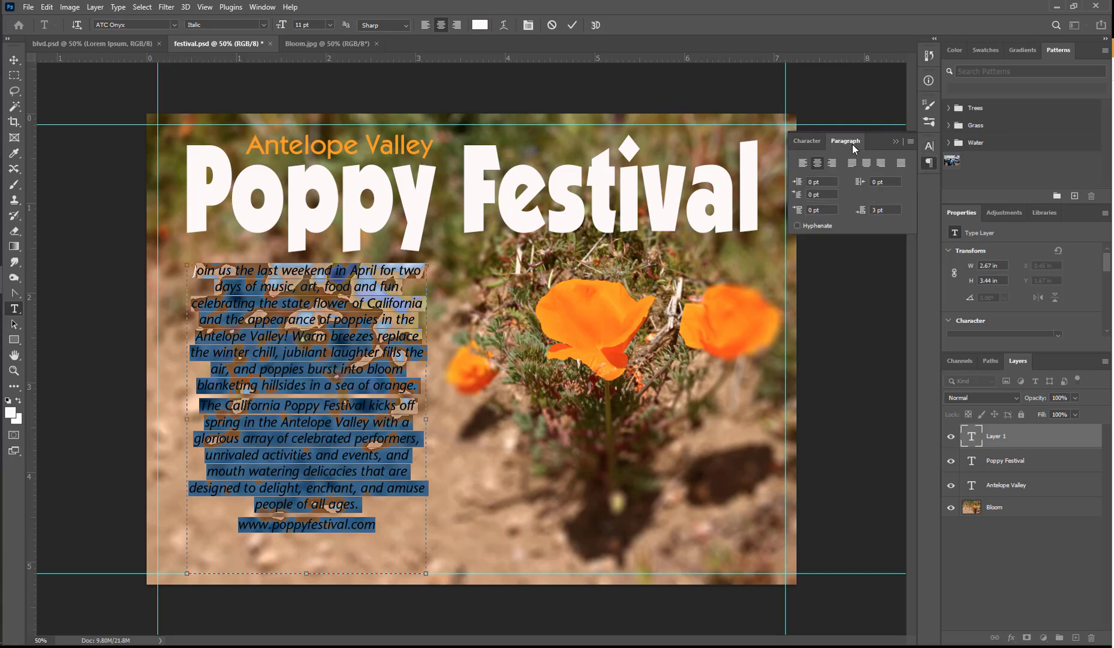
pyautogui.click(803, 166)
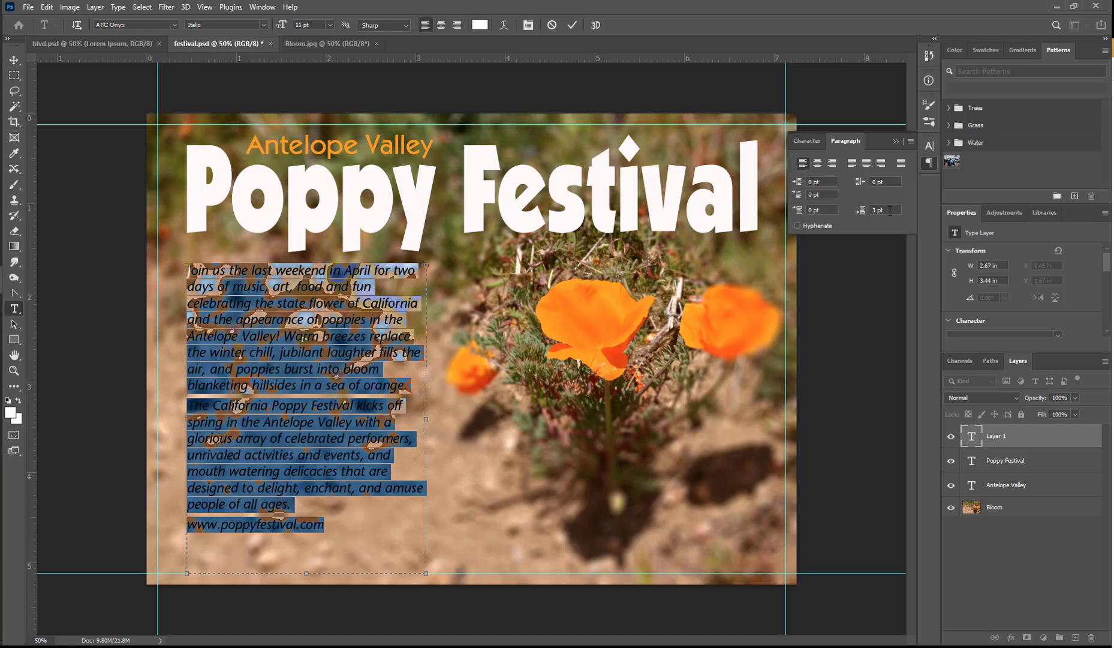
pyautogui.press('Return')
pyautogui.write('8')
pyautogui.press('Return')
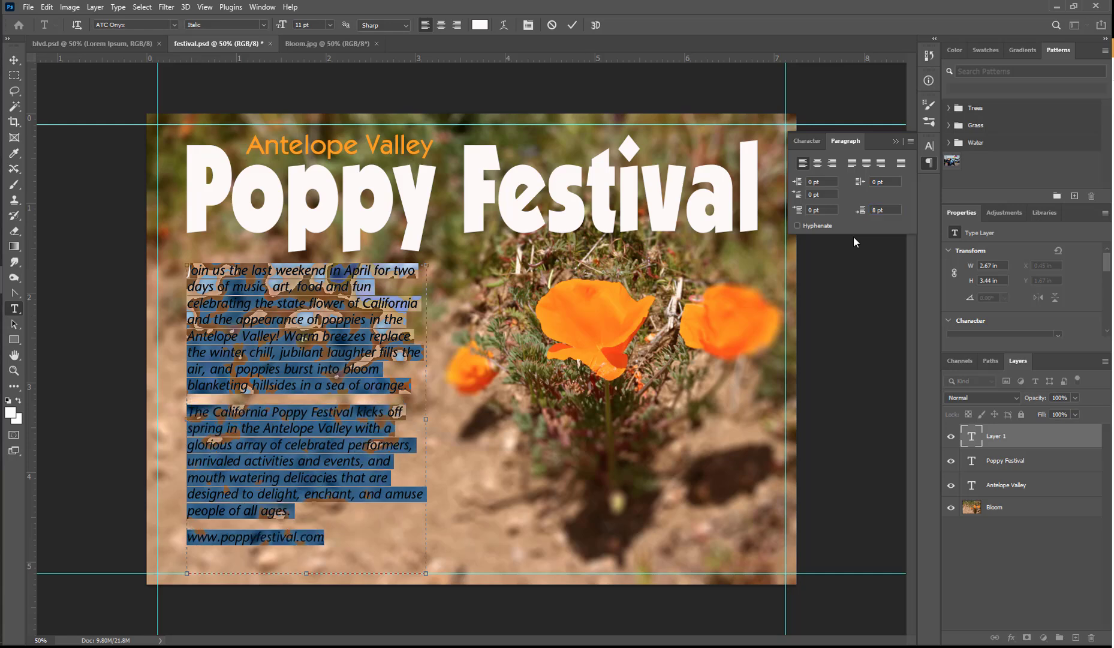
# Lower the upper edge of the body text box, making the box about 3.31 in high.
pyautogui.click(290, 267)
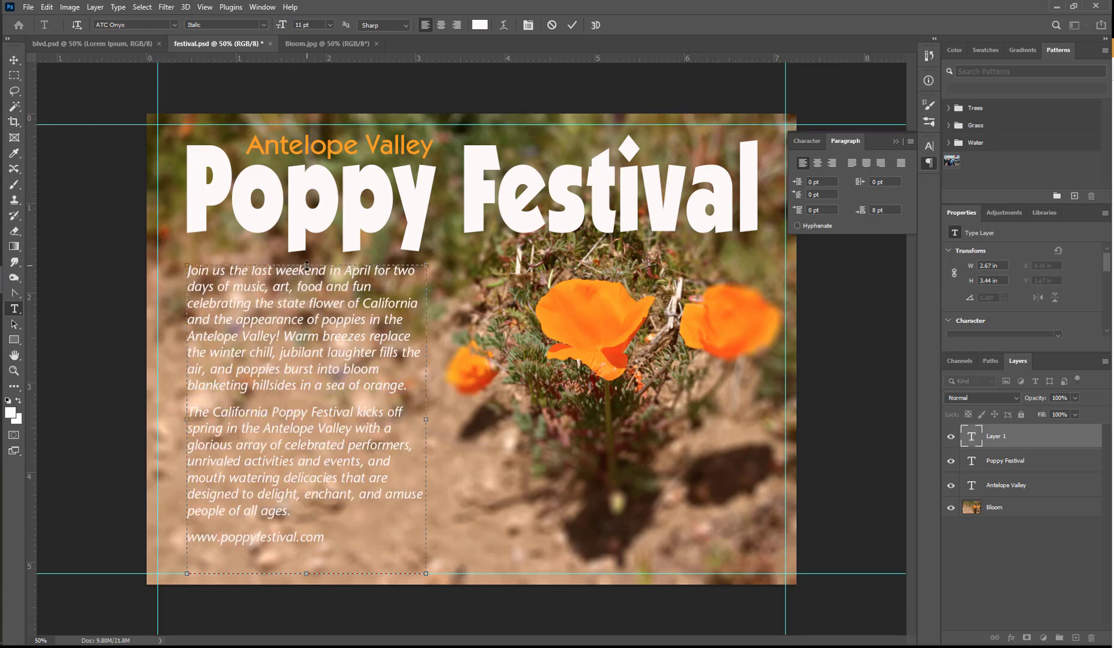
pyautogui.moveTo(307, 264); pyautogui.dragTo(306, 273)
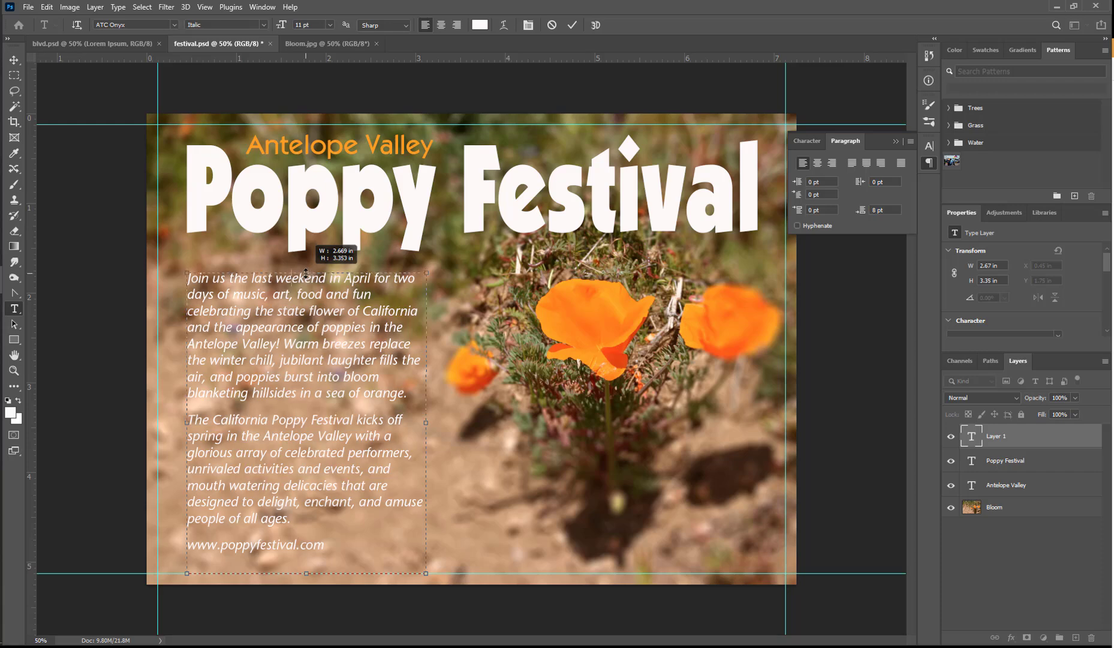
pyautogui.moveTo(306, 273); pyautogui.dragTo(306, 277)
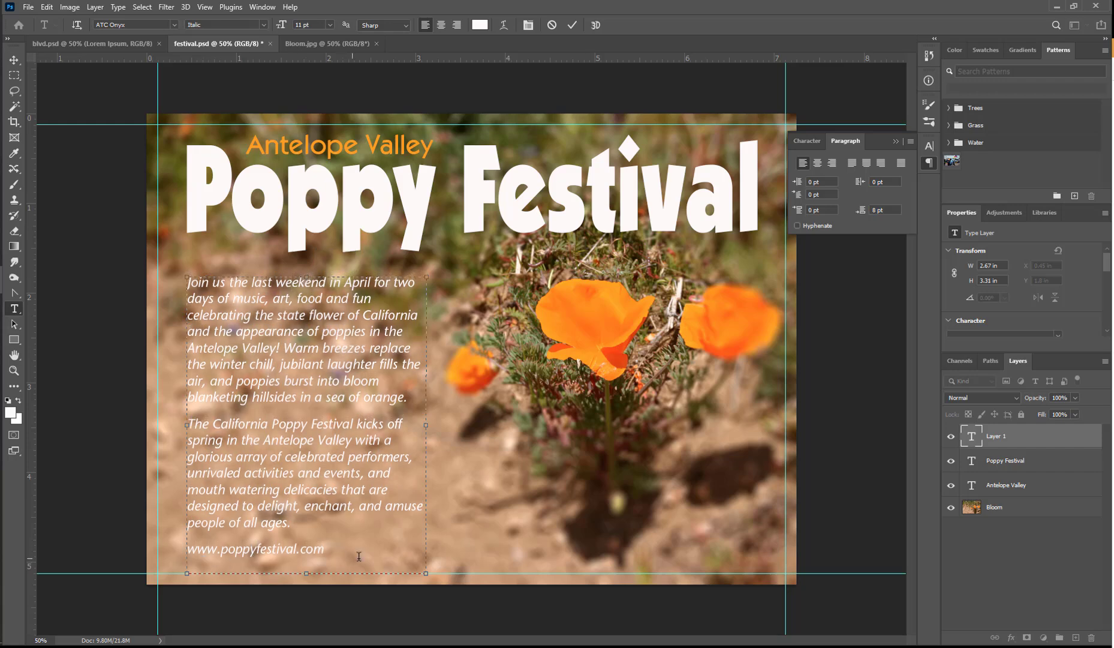
pyautogui.tripleClick(260, 549)
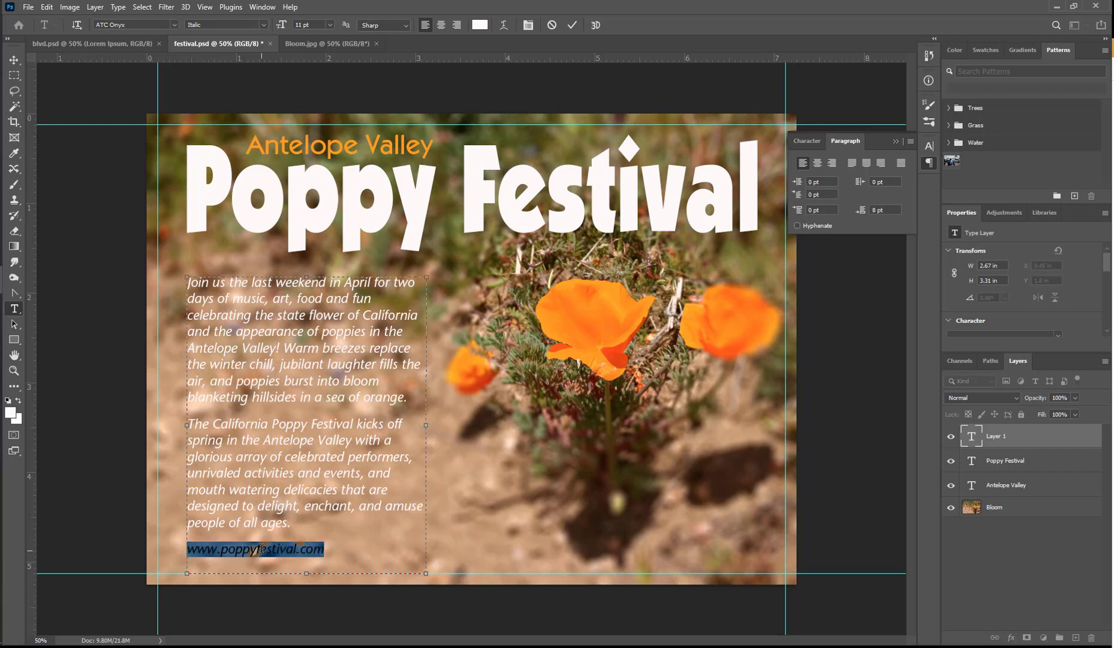
pyautogui.click(811, 141)
pyautogui.click(826, 177)
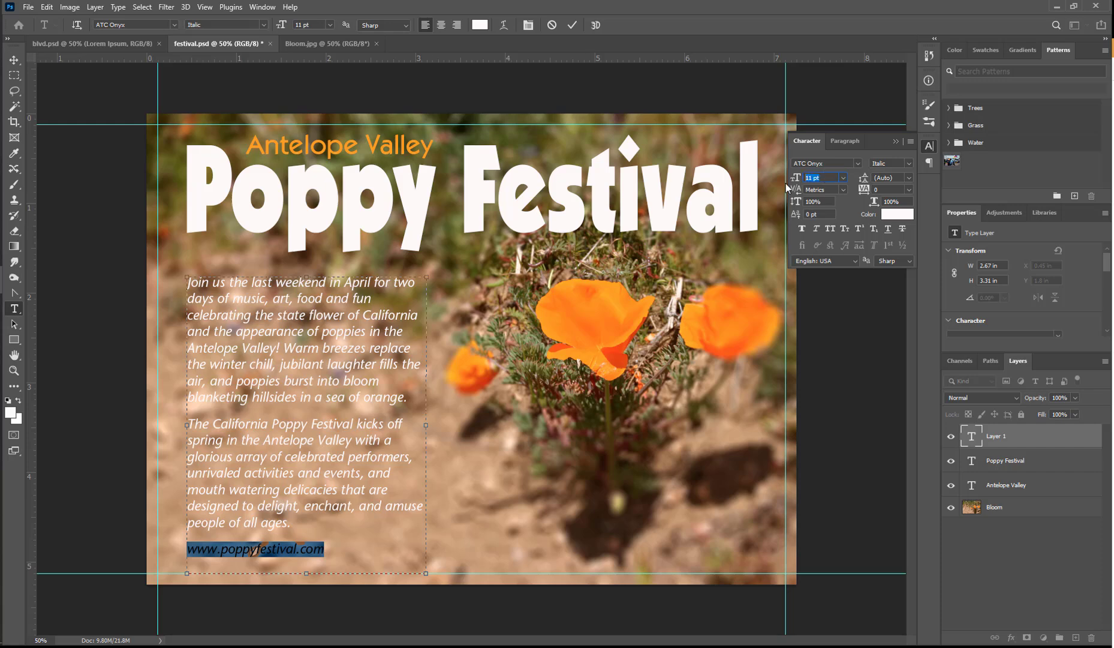
pyautogui.write('13')
pyautogui.click(909, 164)
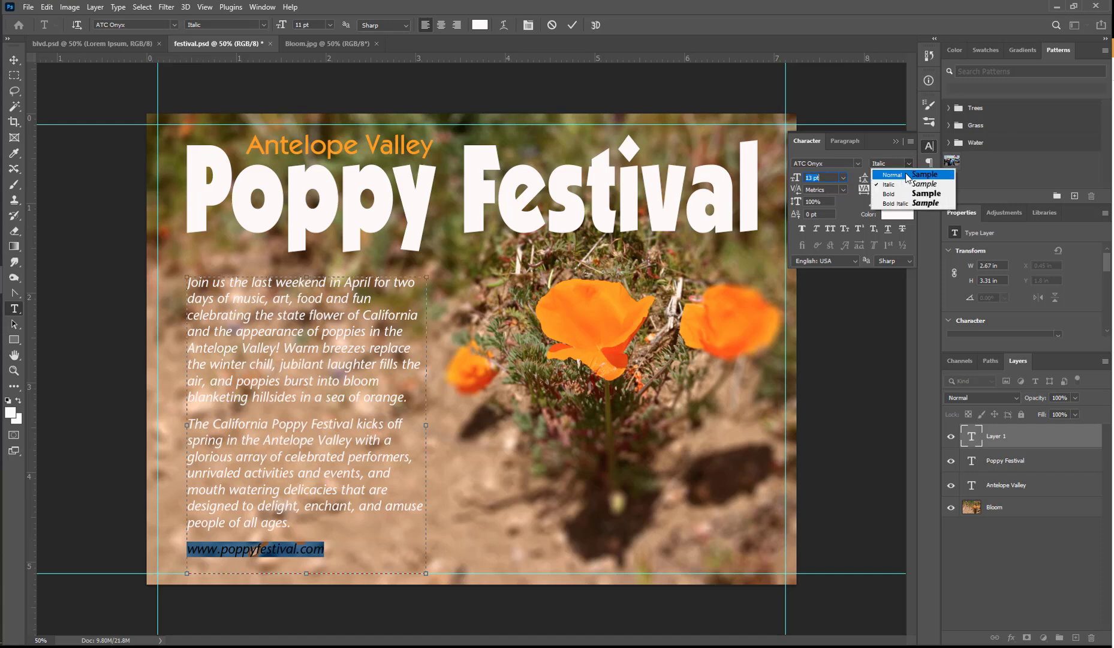
pyautogui.click(906, 175)
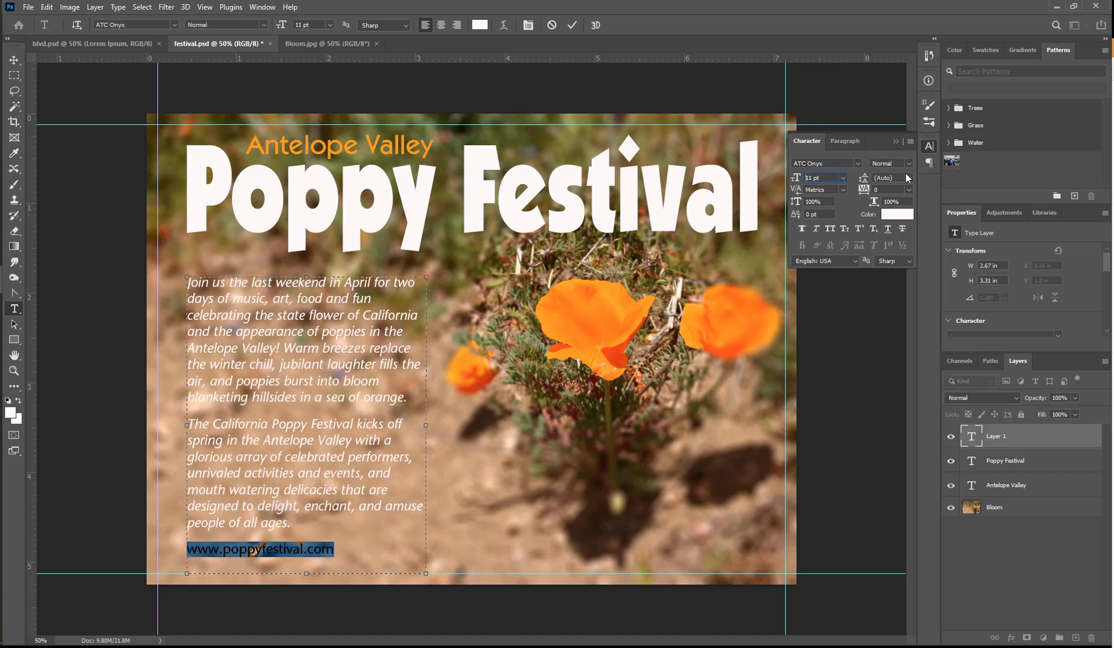
pyautogui.click(851, 141)
pyautogui.click(819, 164)
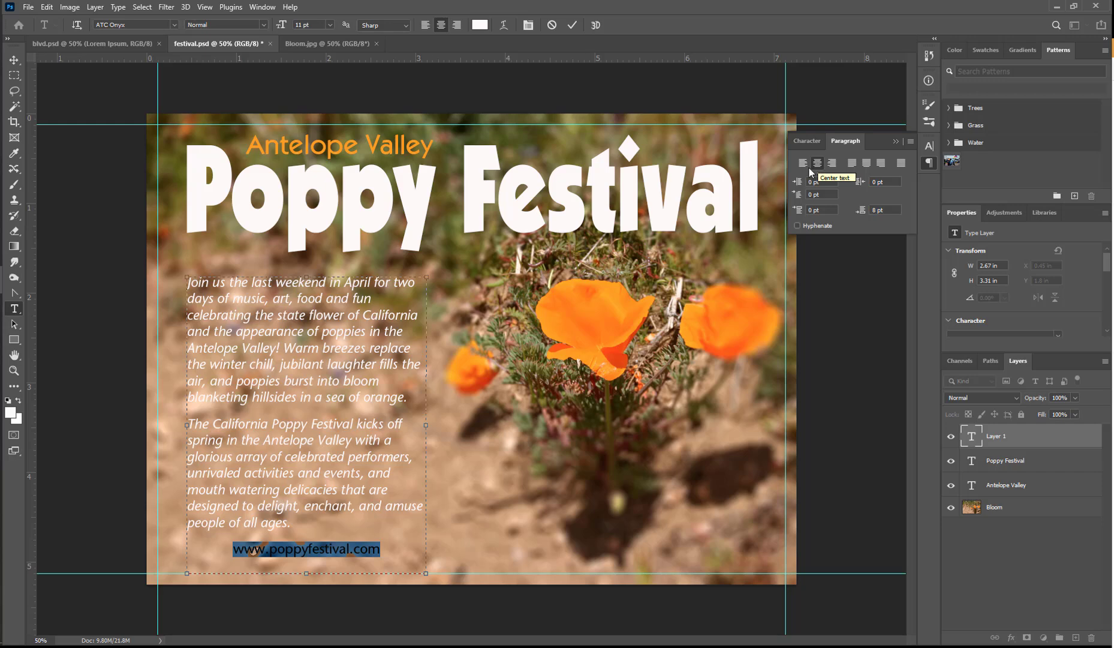
pyautogui.click(31, 8)
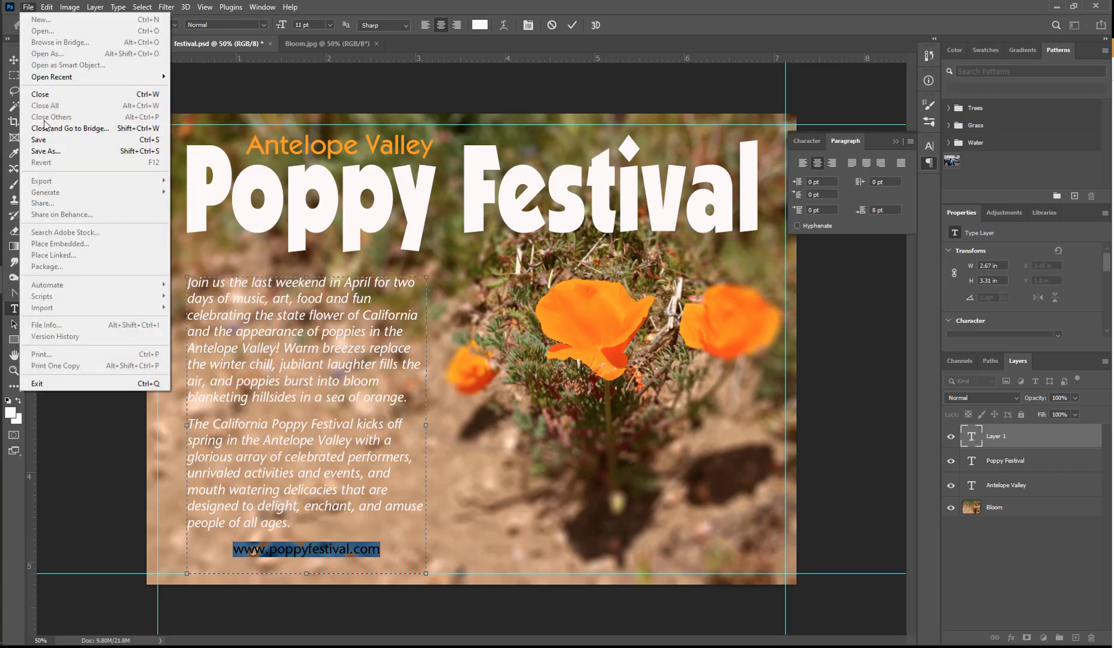
pyautogui.click(46, 144)
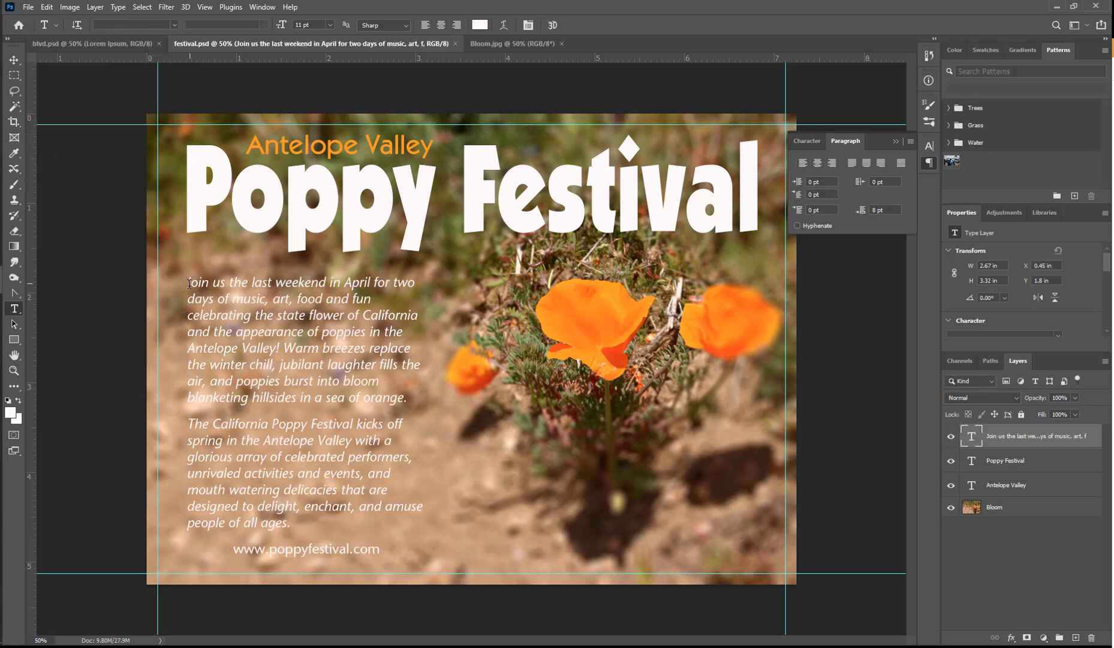
# Select the first body paragraph and dock Paragraph Styles with the collapsed panels, below Character and Paragraph, then expand it.
pyautogui.moveTo(188, 282); pyautogui.dragTo(418, 394)
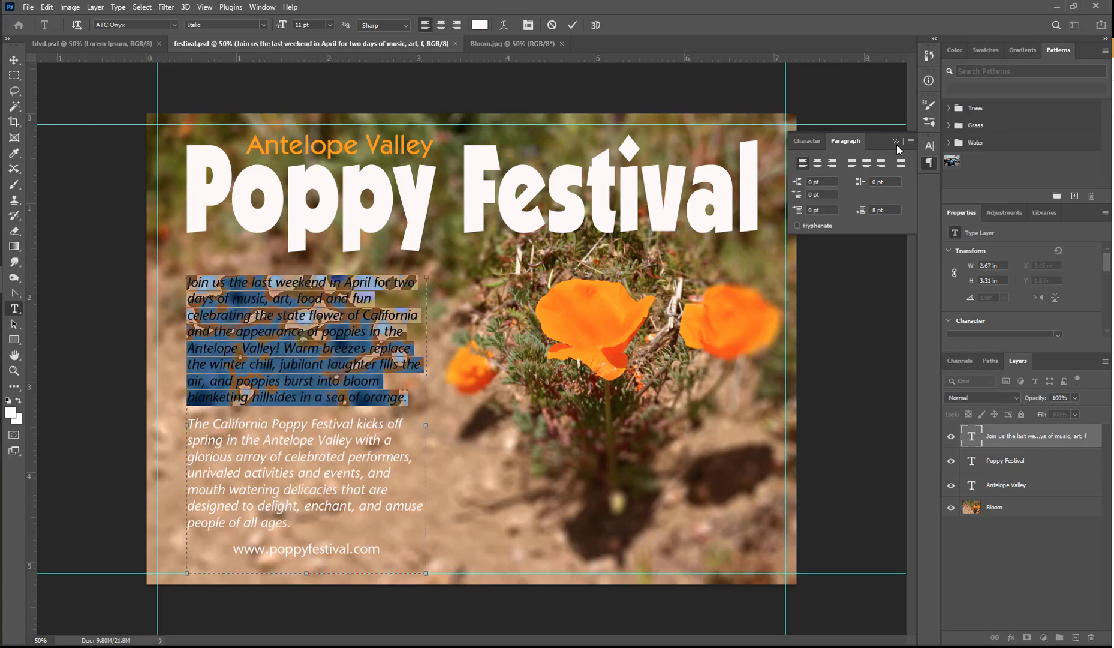
pyautogui.click(256, 7)
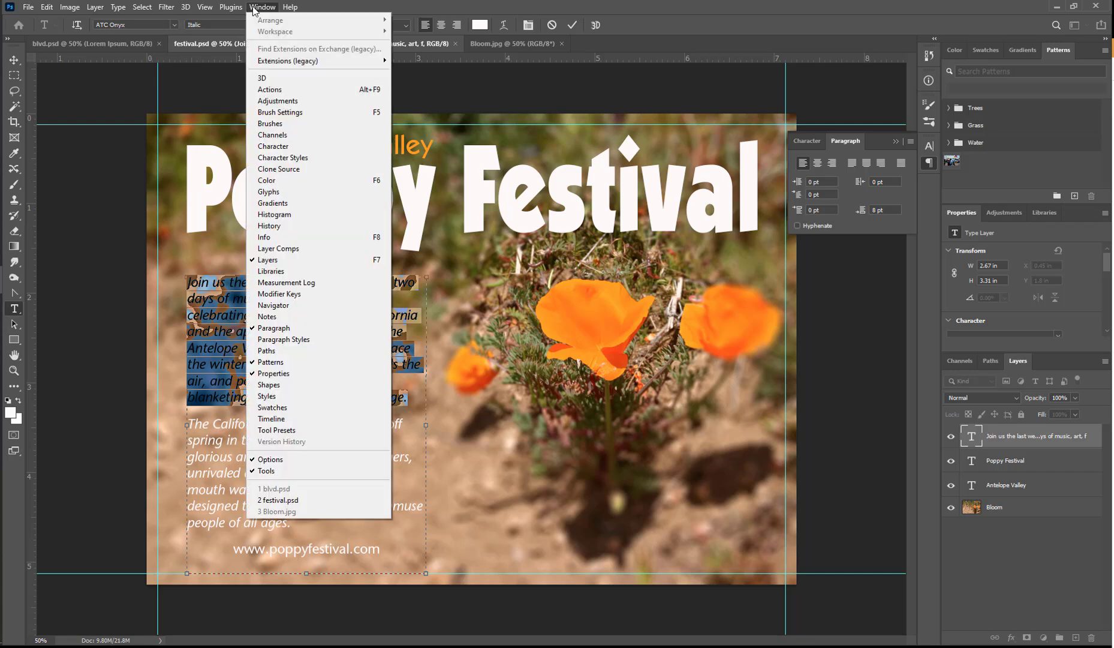
pyautogui.click(282, 339)
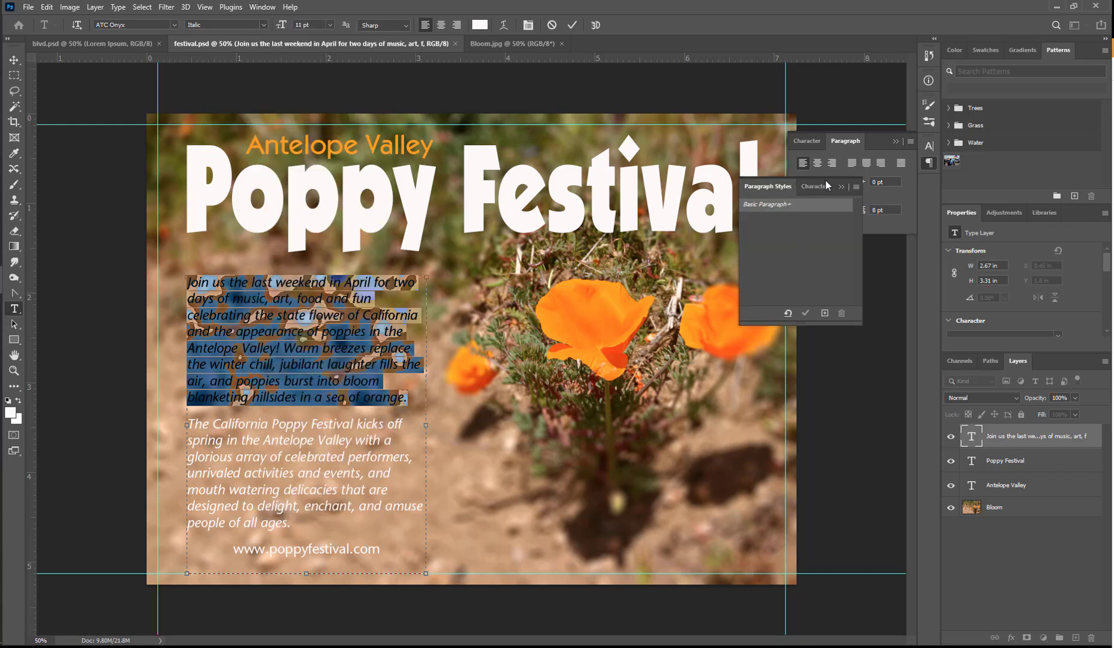
pyautogui.moveTo(828, 178); pyautogui.dragTo(931, 174)
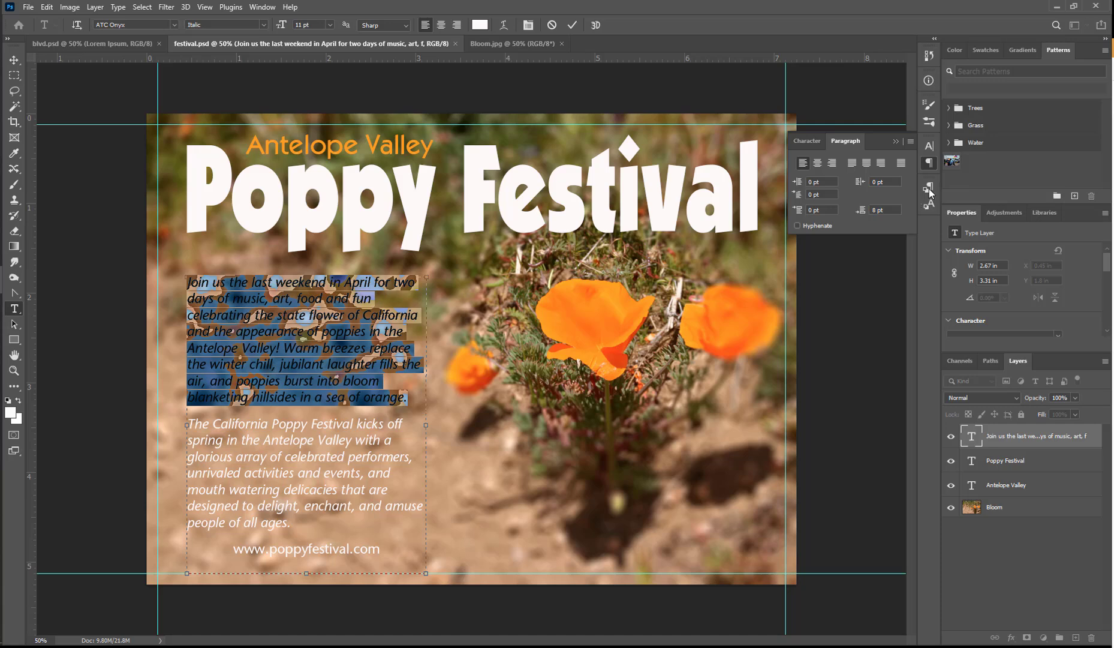
pyautogui.click(926, 191)
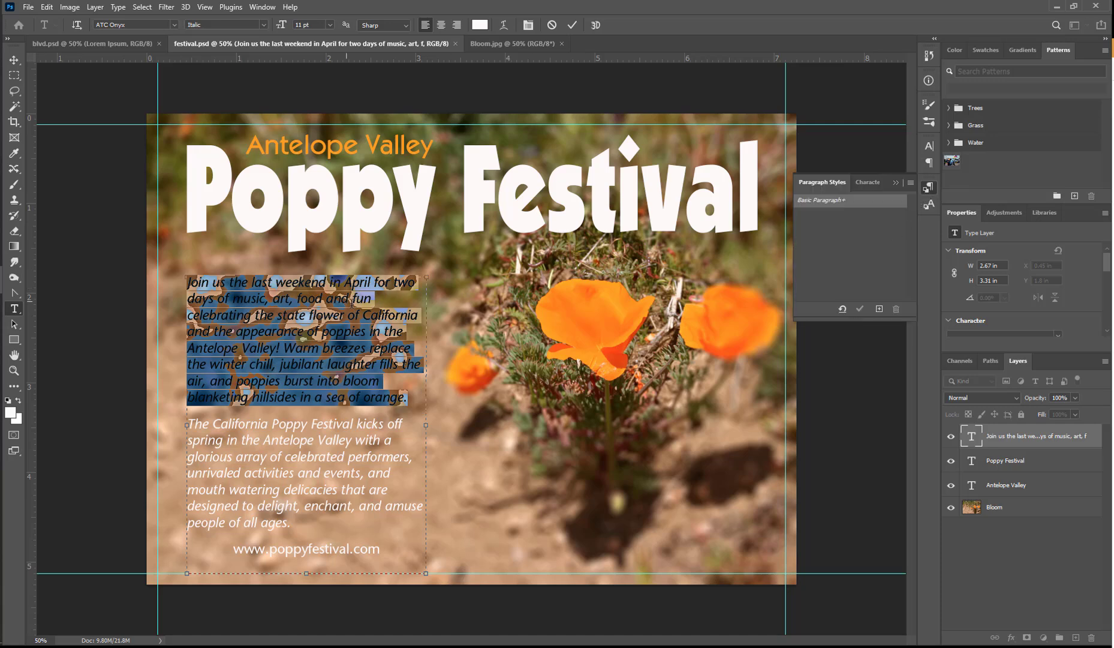
# Create a paragraph style named Body Copy from the selected first body paragraph.
pyautogui.click(879, 310)
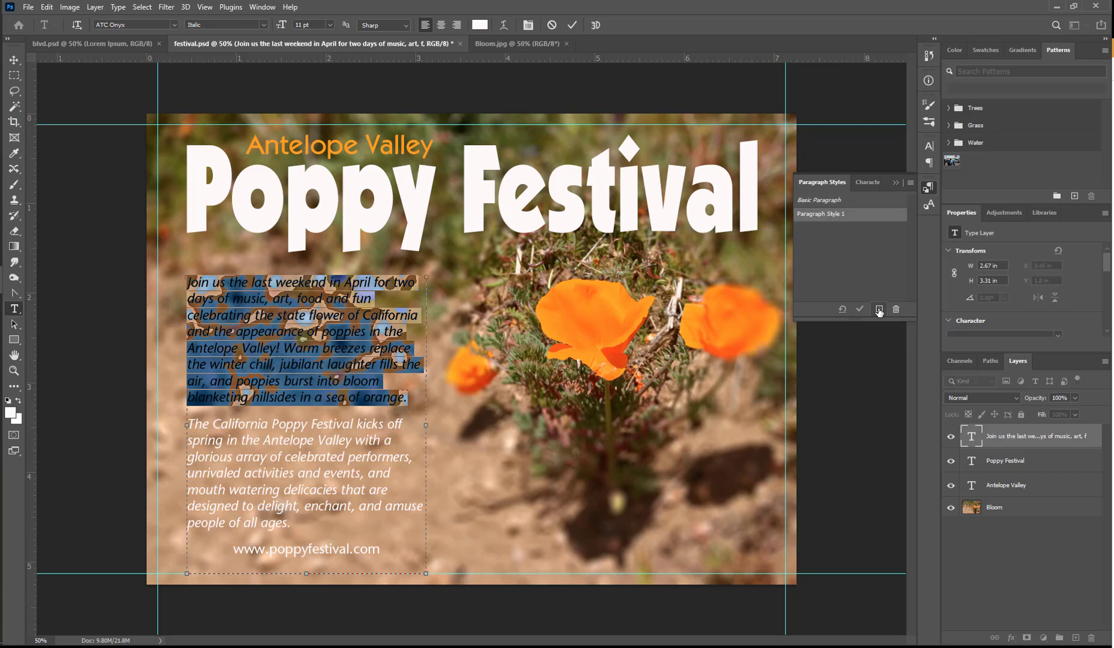
pyautogui.doubleClick(827, 215)
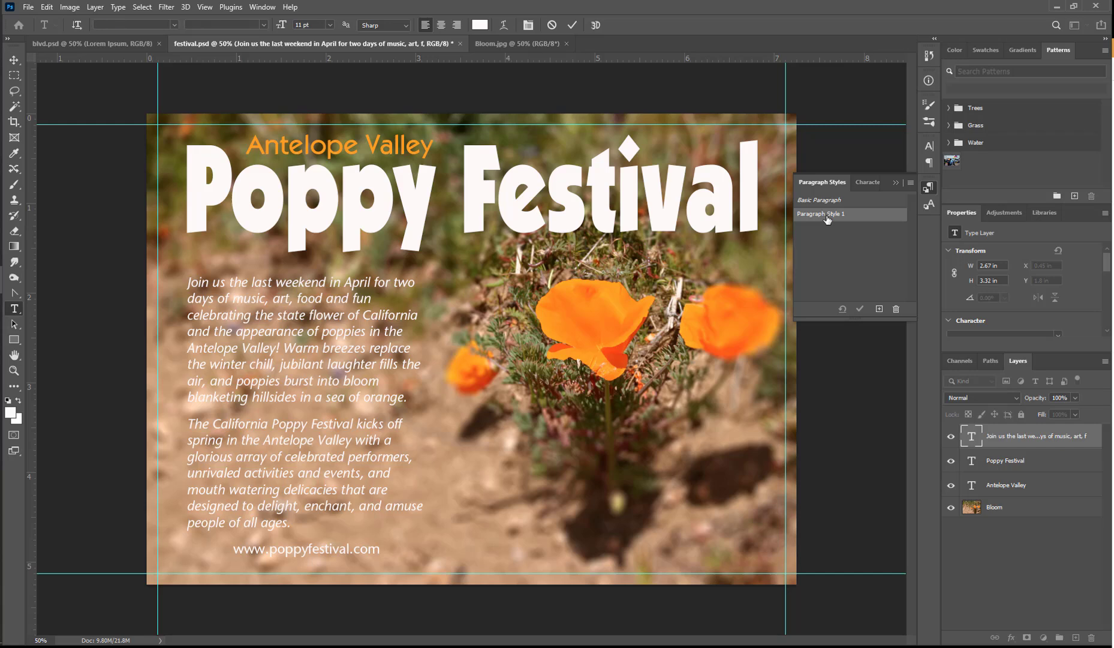
pyautogui.moveTo(572, 153); pyautogui.dragTo(485, 153)
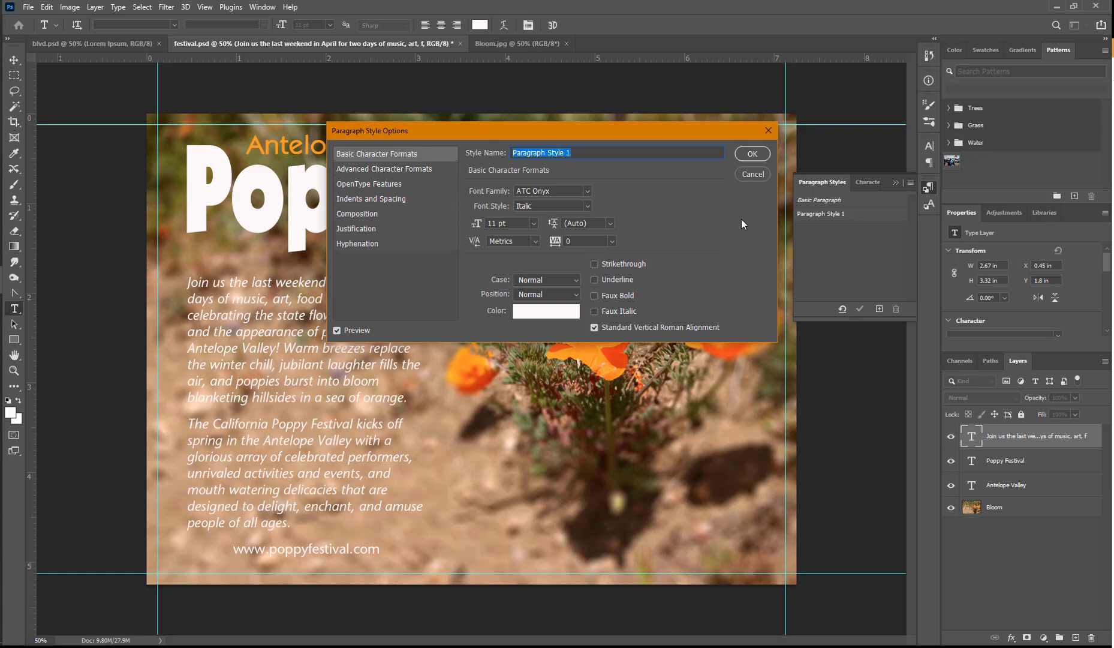
pyautogui.write('Body Copy')
pyautogui.click(751, 153)
# Apply the Body Copy style to the first two body paragraphs, clearing the override on the second one.
pyautogui.click(823, 215)
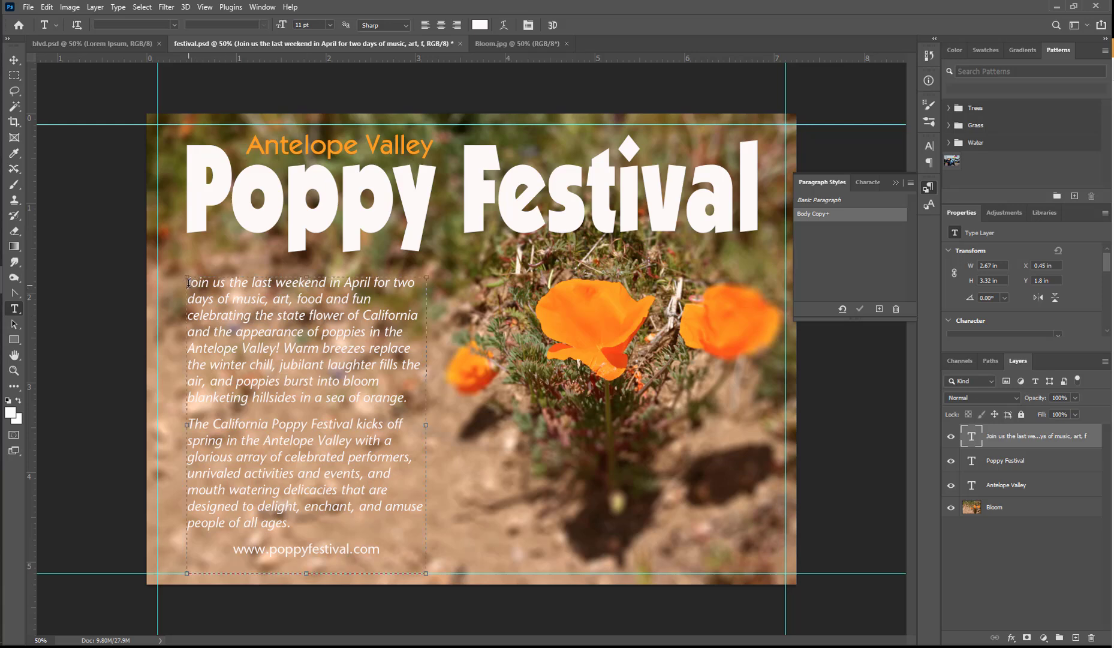
pyautogui.moveTo(188, 283); pyautogui.dragTo(410, 400)
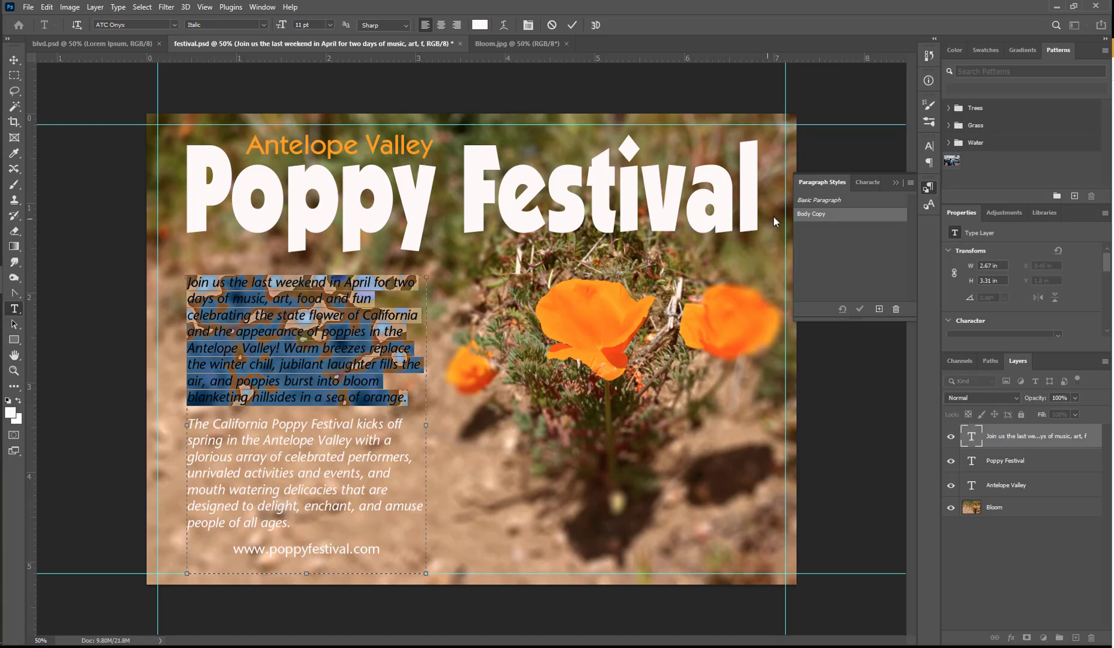
pyautogui.click(190, 423)
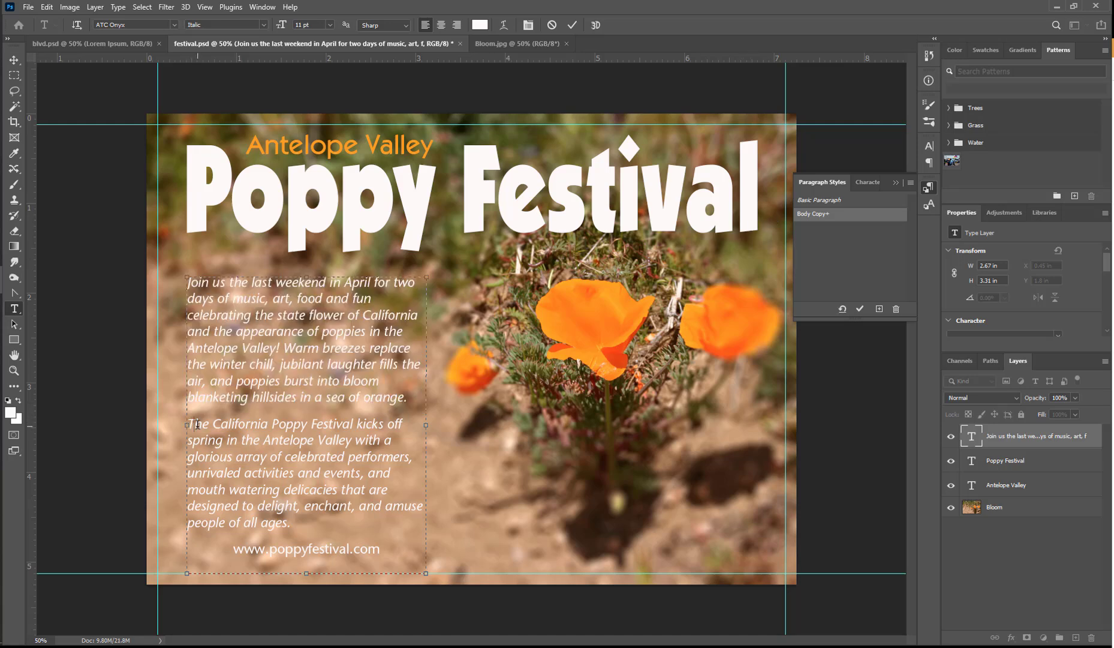
pyautogui.doubleClick(201, 424)
pyautogui.click(202, 423)
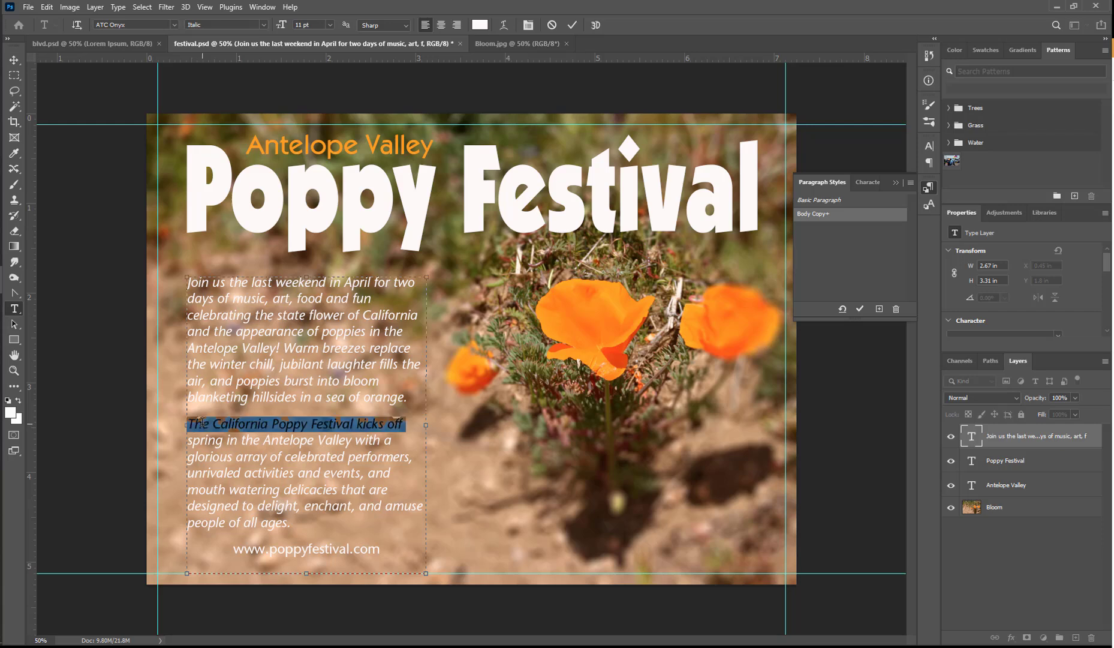
pyautogui.click(202, 423)
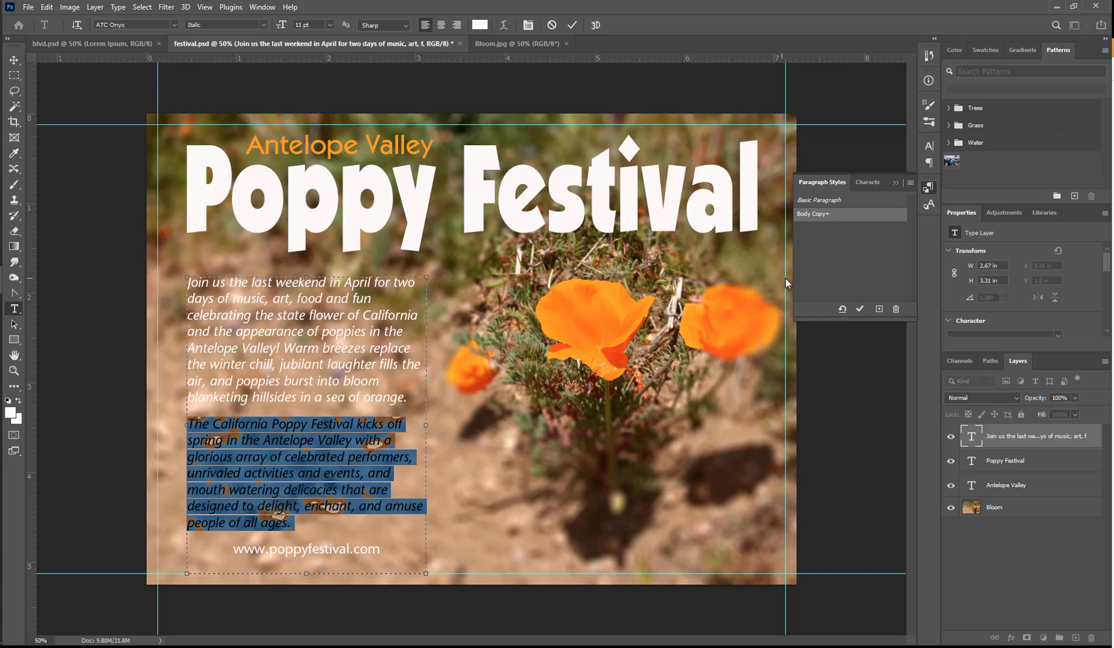
pyautogui.click(842, 309)
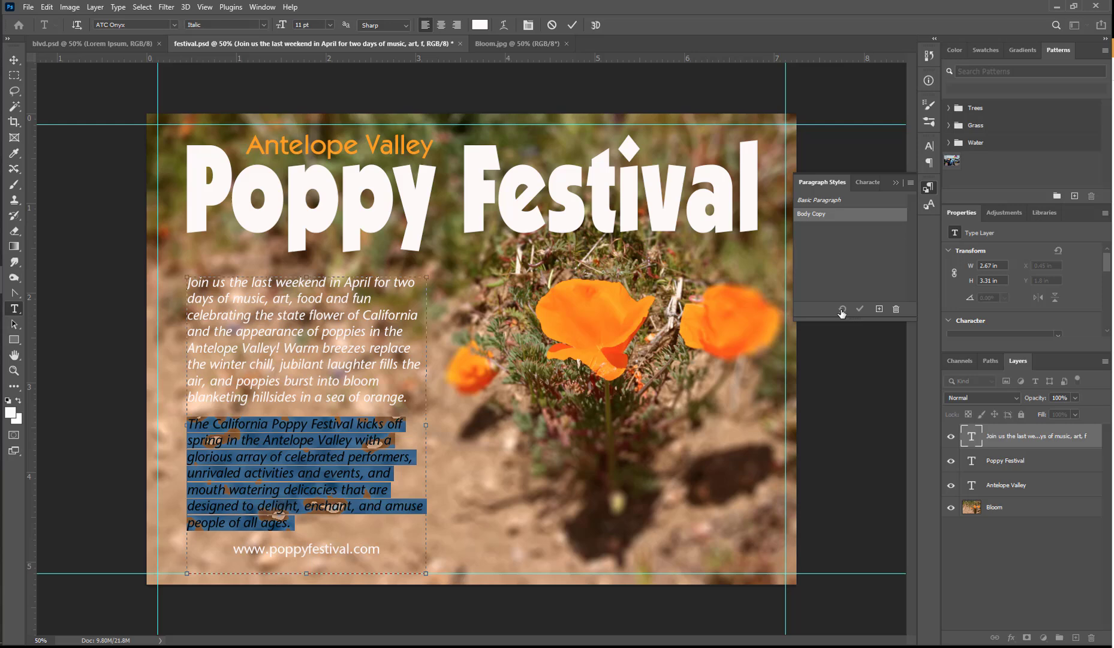
pyautogui.tripleClick(311, 549)
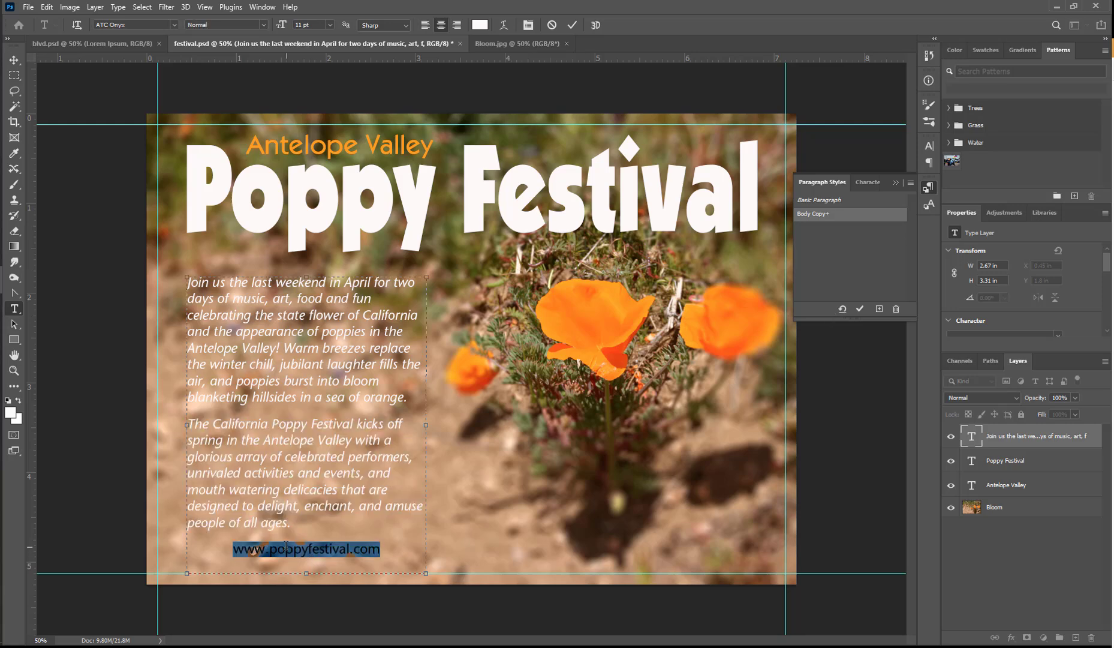
pyautogui.click(879, 309)
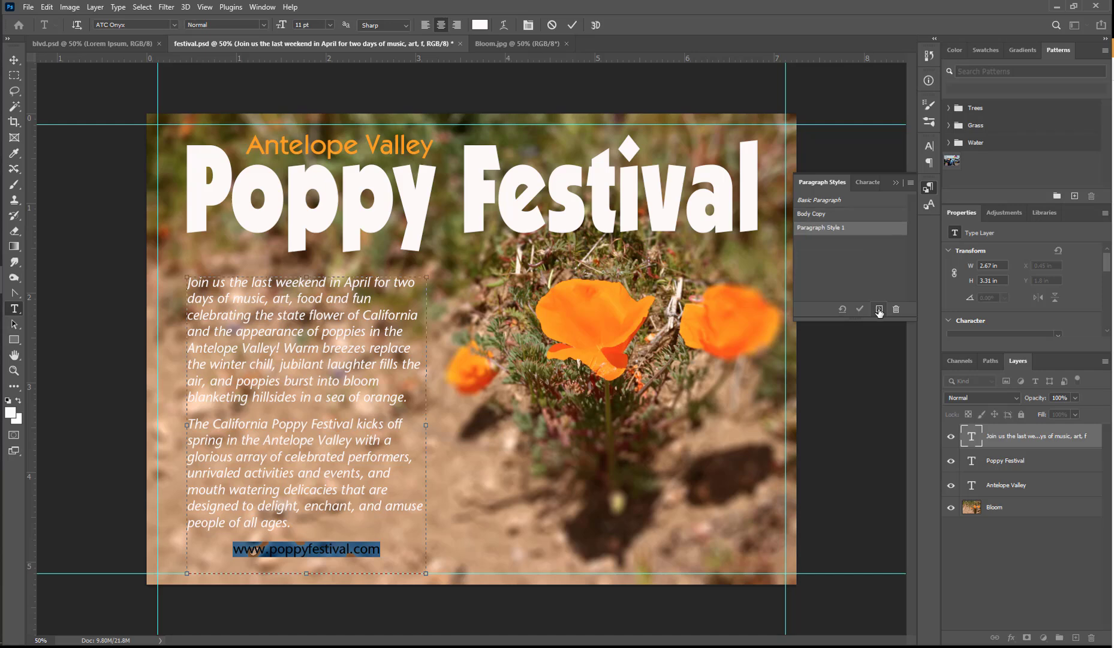
pyautogui.doubleClick(837, 230)
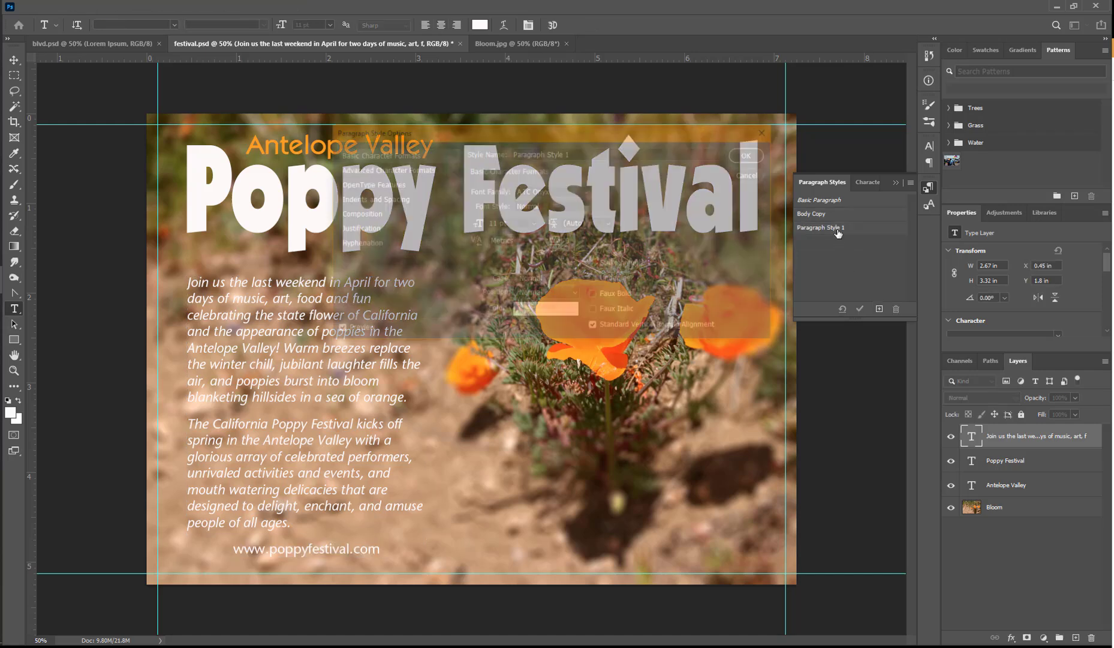
pyautogui.moveTo(588, 152); pyautogui.dragTo(478, 170)
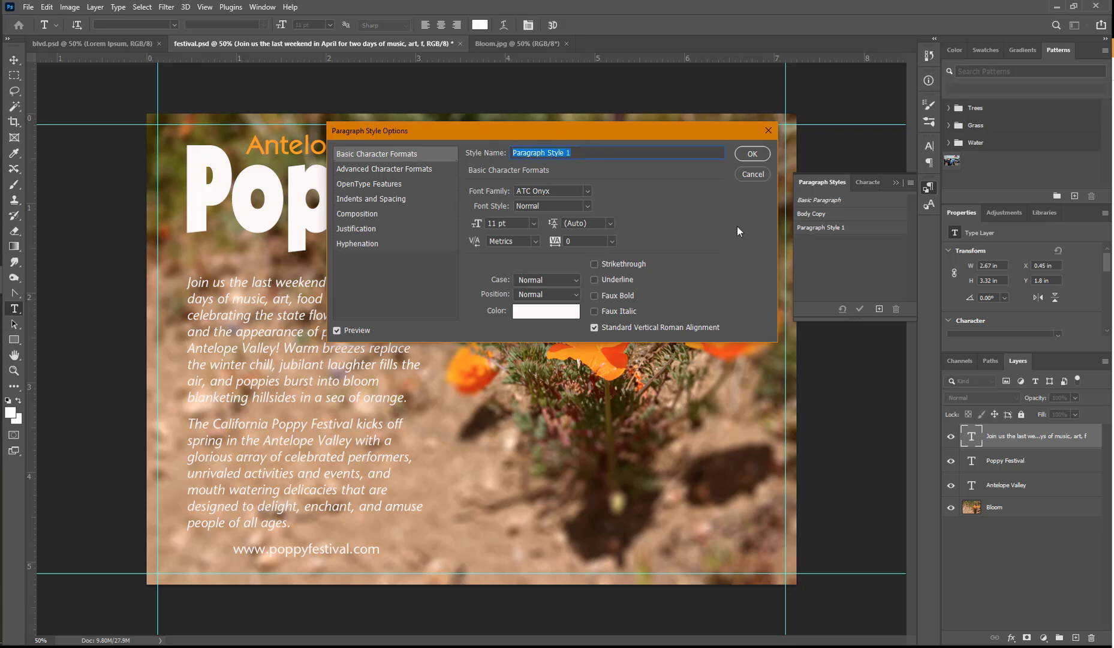
pyautogui.write('Web Address')
pyautogui.click(753, 155)
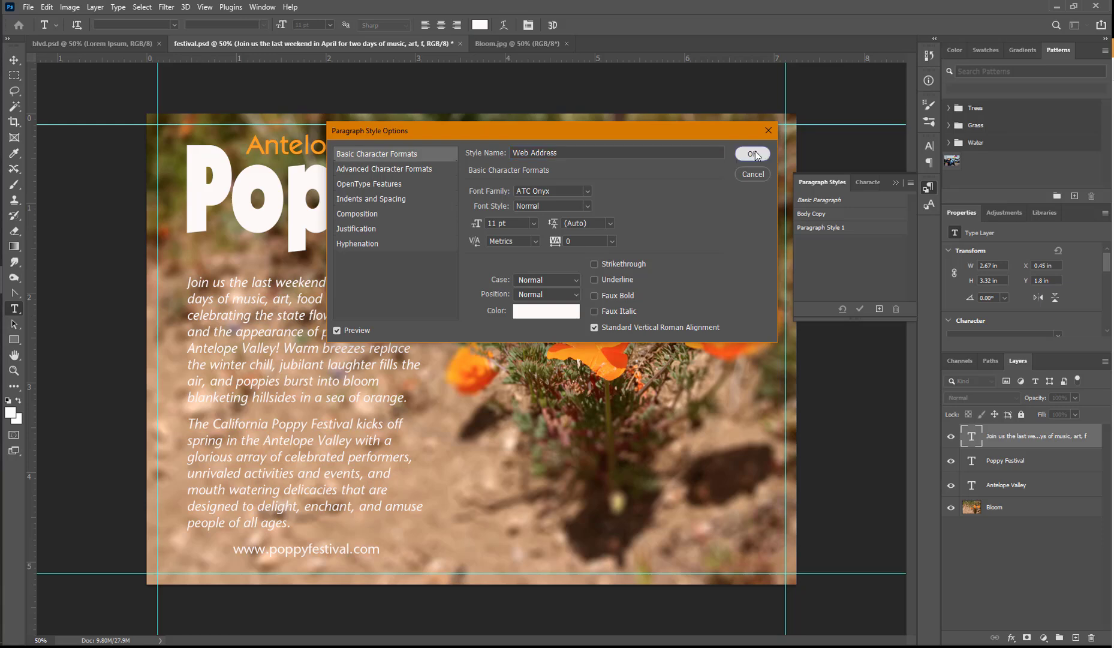
pyautogui.click(28, 8)
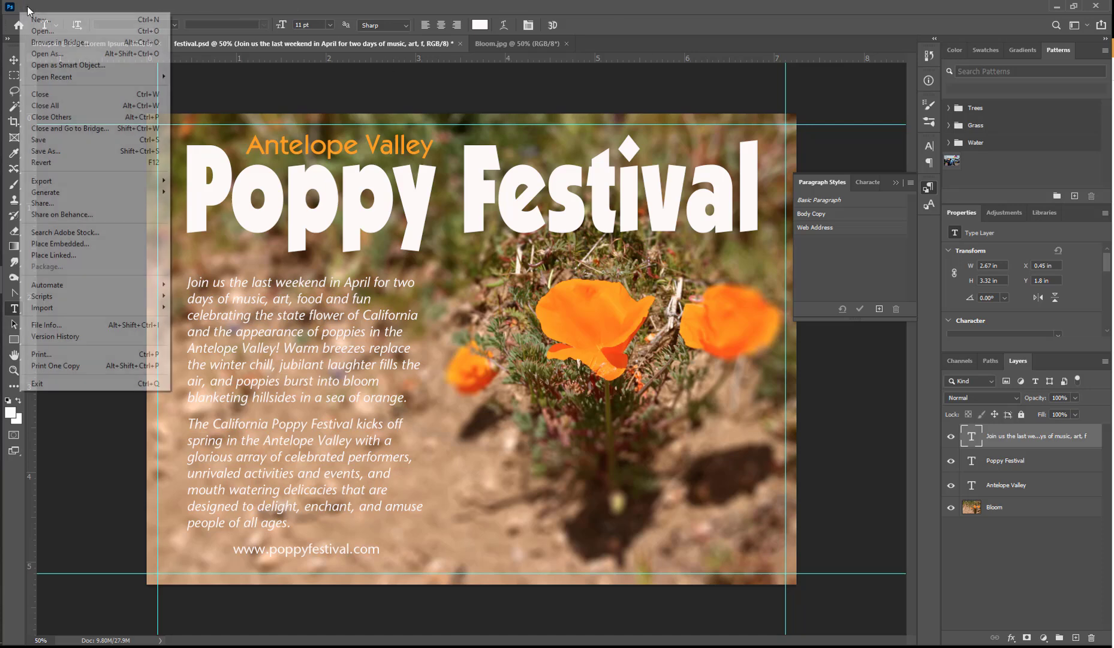
pyautogui.click(44, 141)
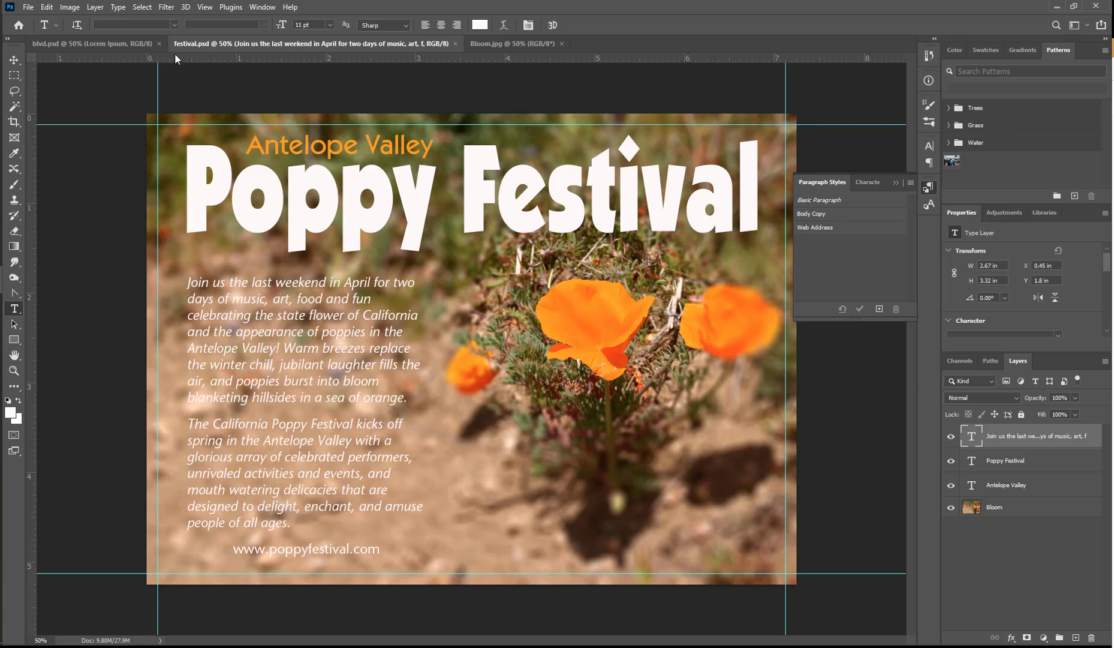
# Bring up blvd.psd, then open blvd_copy.txt from the Cards folder in File Explorer, copy all its text and close Notepad.
pyautogui.click(99, 44)
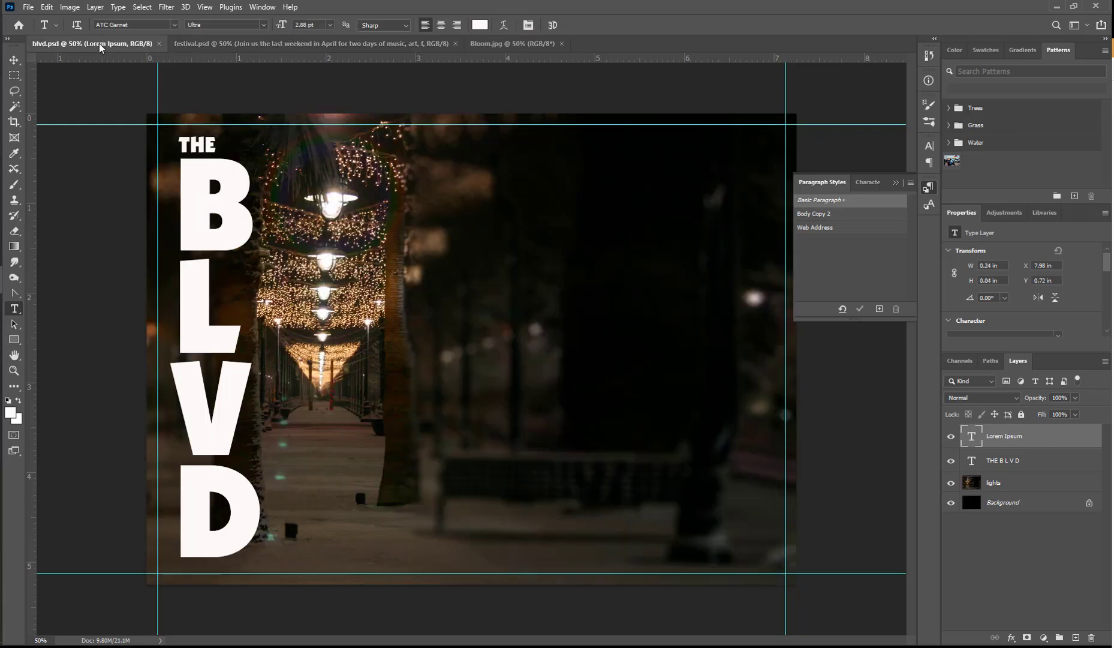
pyautogui.hotkey('alt', 'Tab')
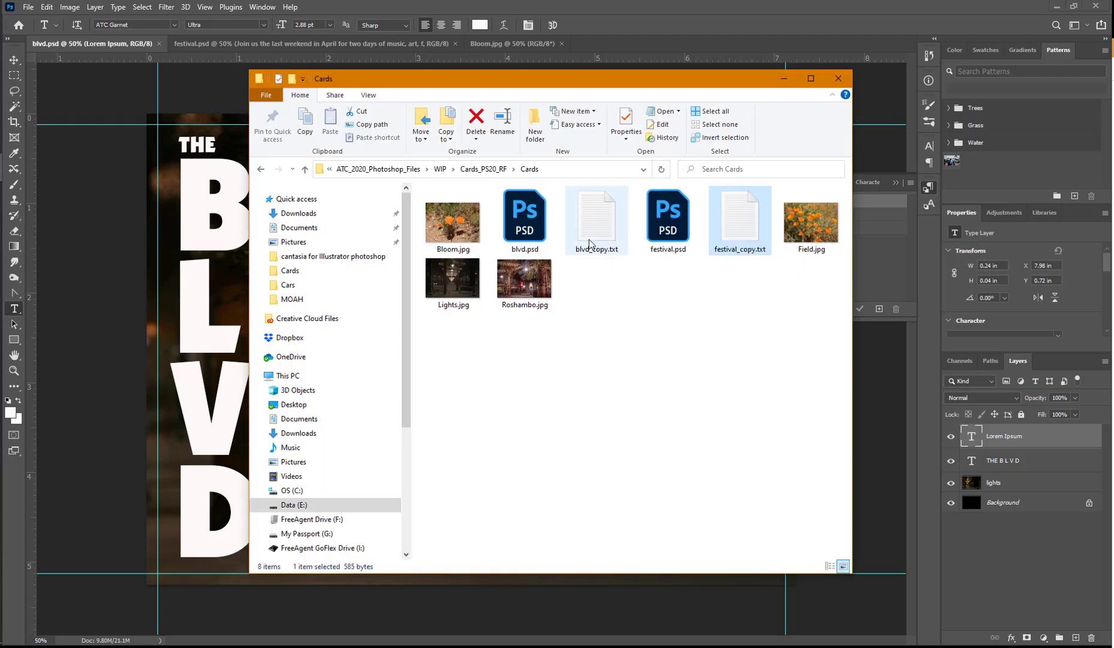
pyautogui.doubleClick(594, 231)
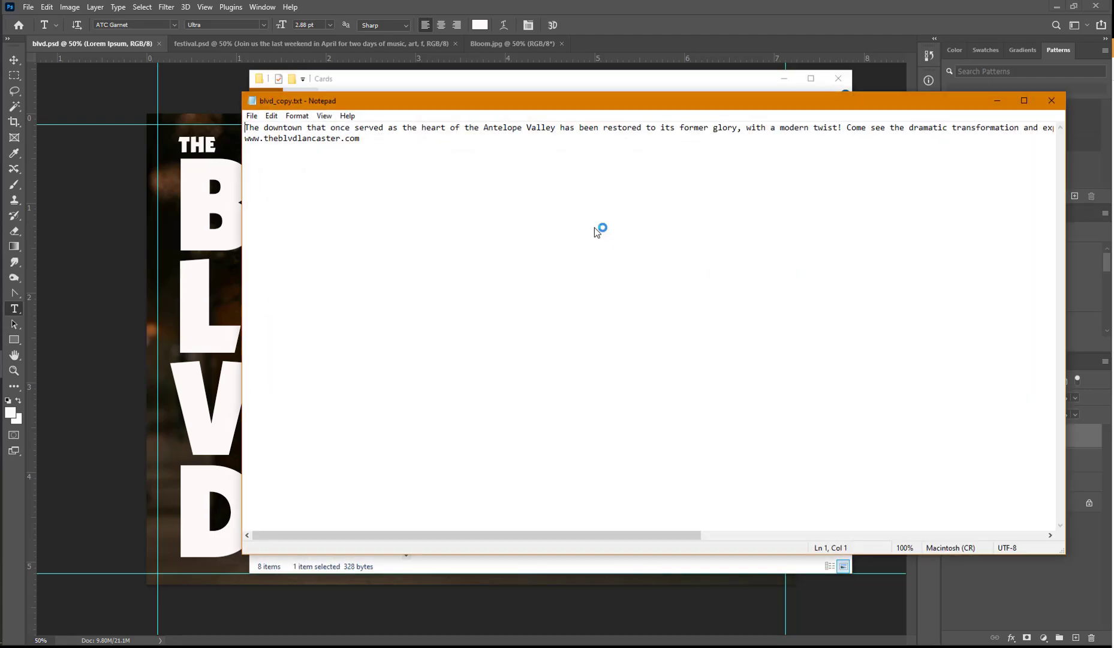
pyautogui.moveTo(396, 145); pyautogui.dragTo(245, 128)
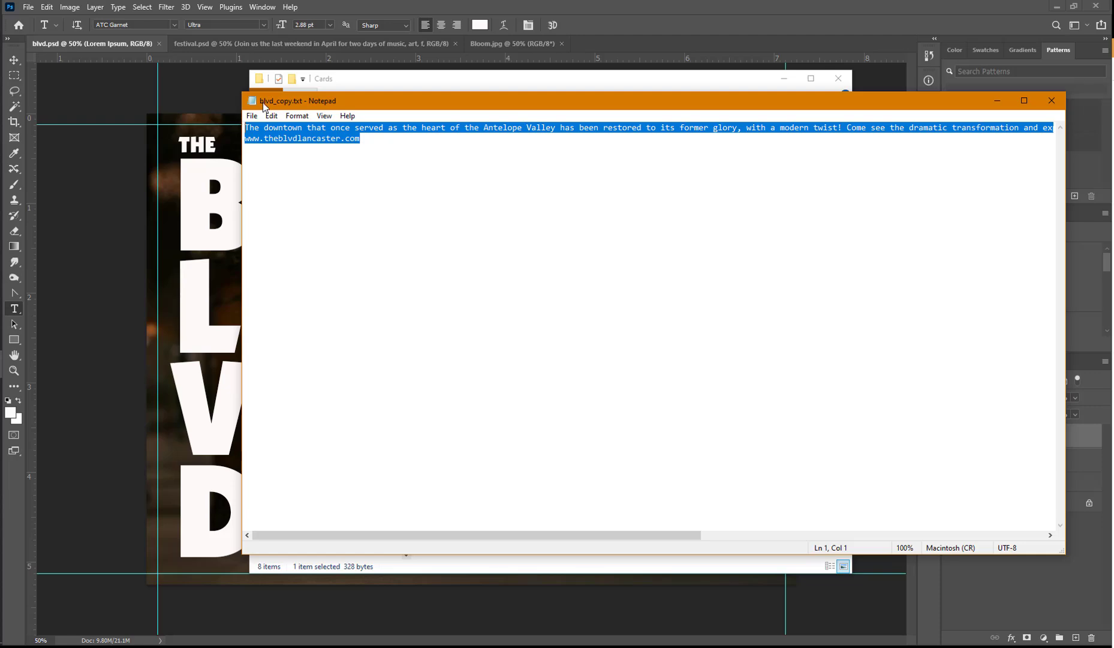
pyautogui.click(271, 115)
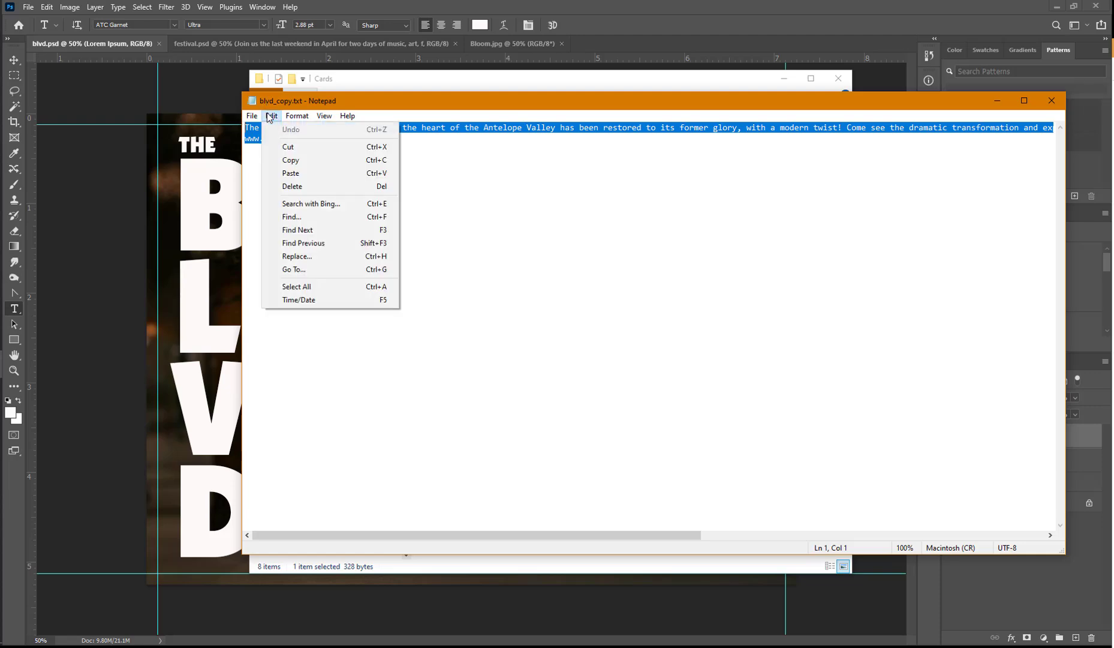
pyautogui.click(294, 161)
pyautogui.click(1051, 101)
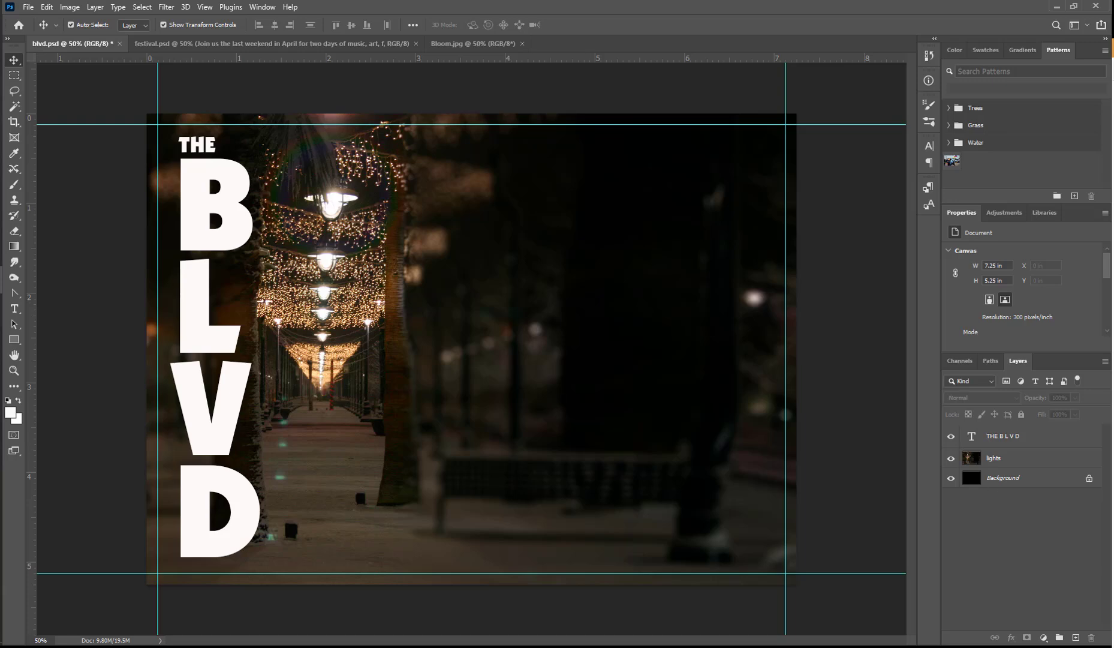
# Add a text box about 3.59 by 1.53 in over the dark upper-right area of the BLVD card and paste the copied text.
pyautogui.click(15, 308)
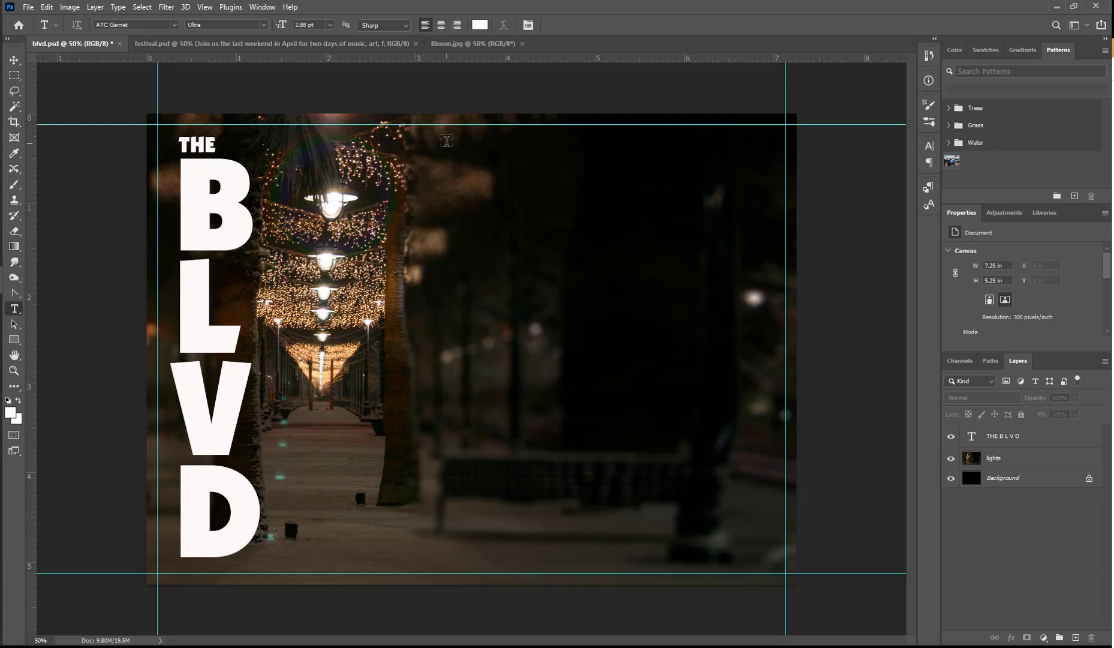
pyautogui.moveTo(447, 142); pyautogui.dragTo(767, 277)
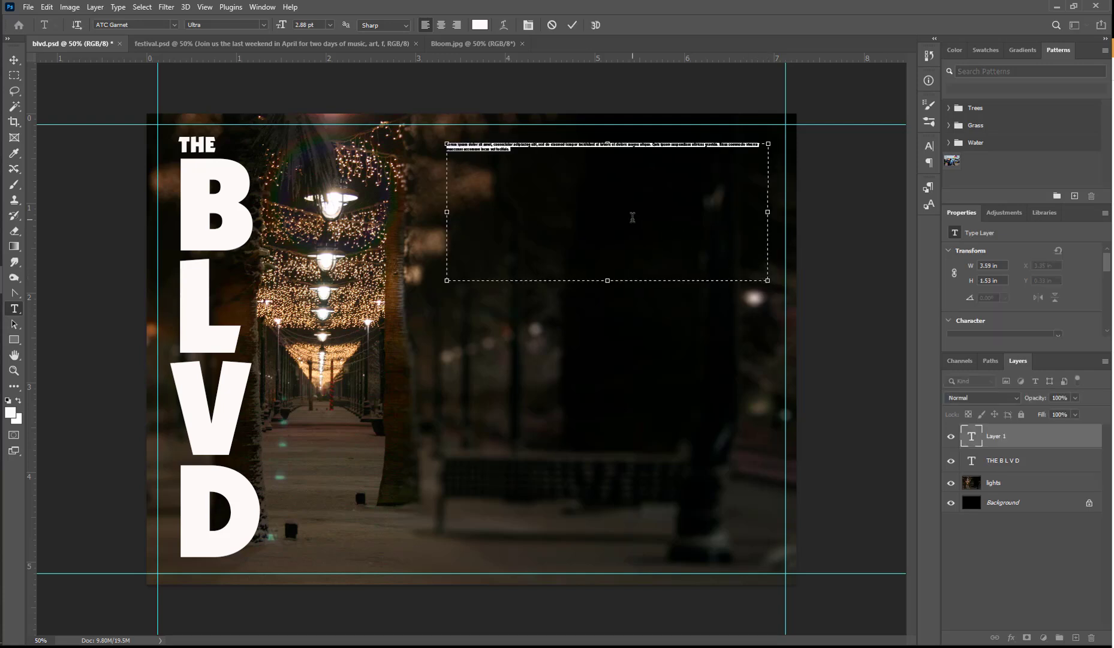
pyautogui.click(48, 7)
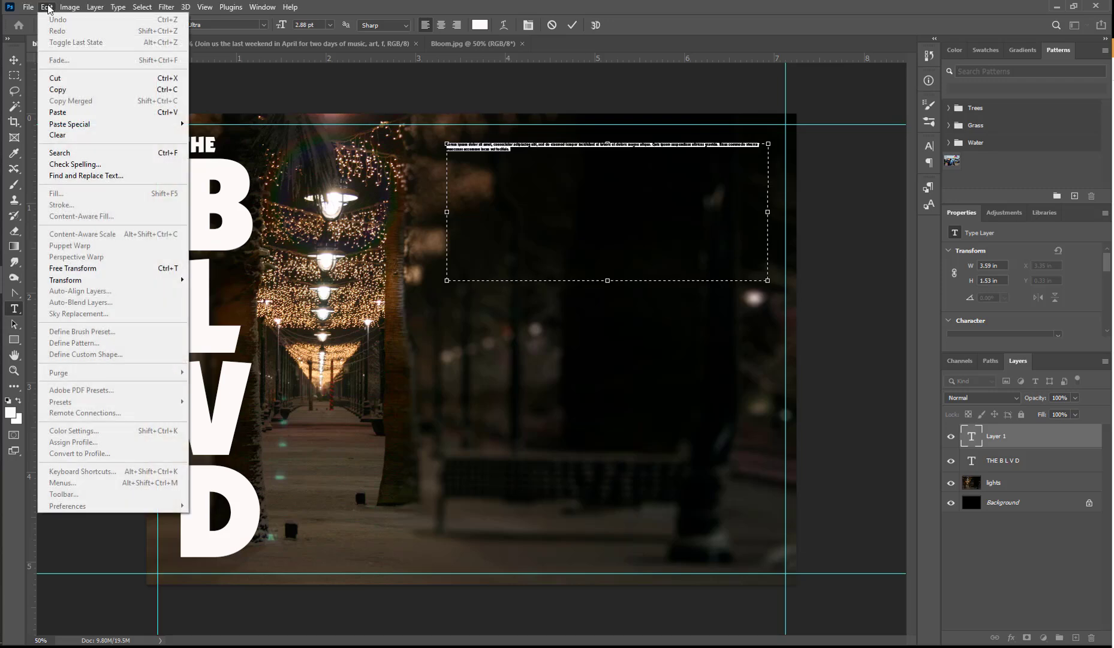
pyautogui.click(73, 114)
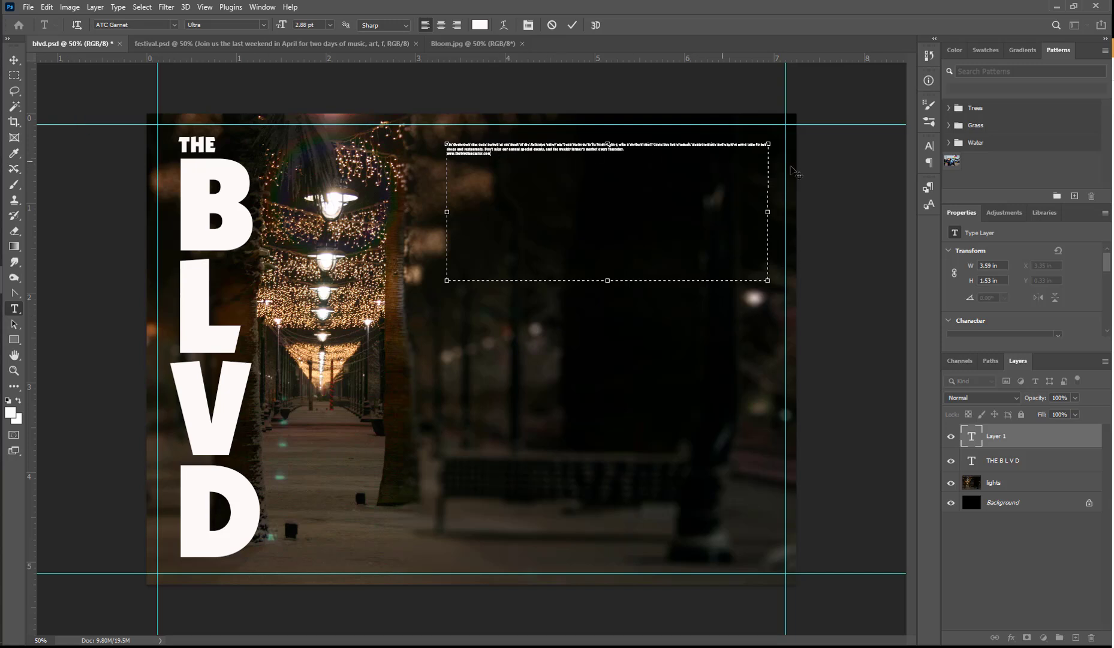
# Load the paragraph styles from festival.psd into blvd.psd.
pyautogui.click(928, 187)
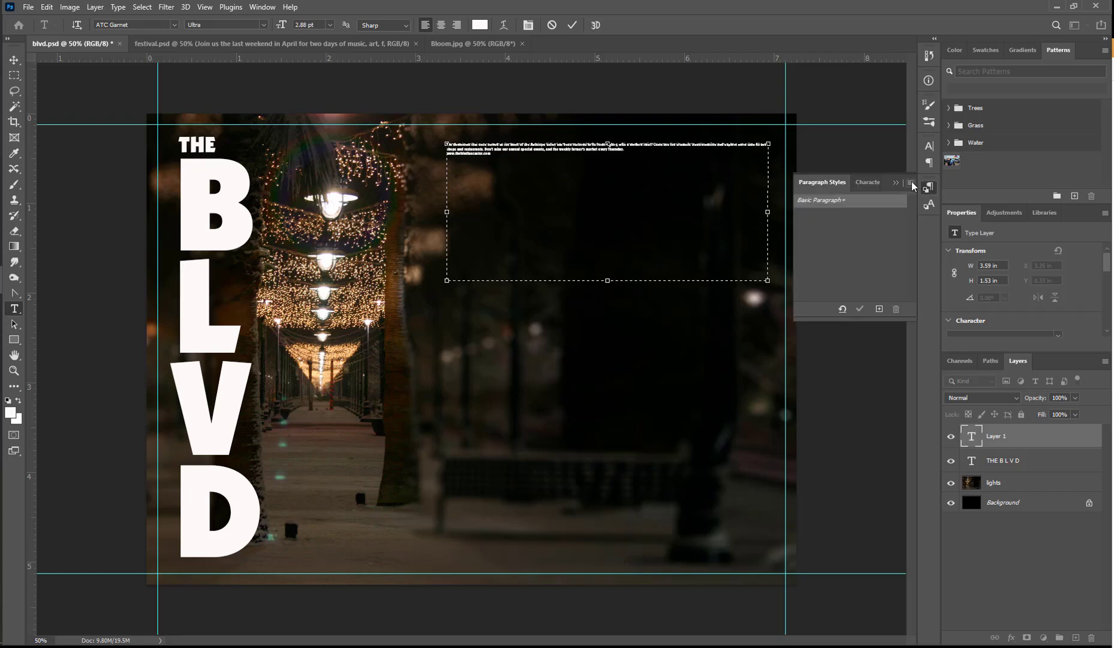
pyautogui.click(910, 183)
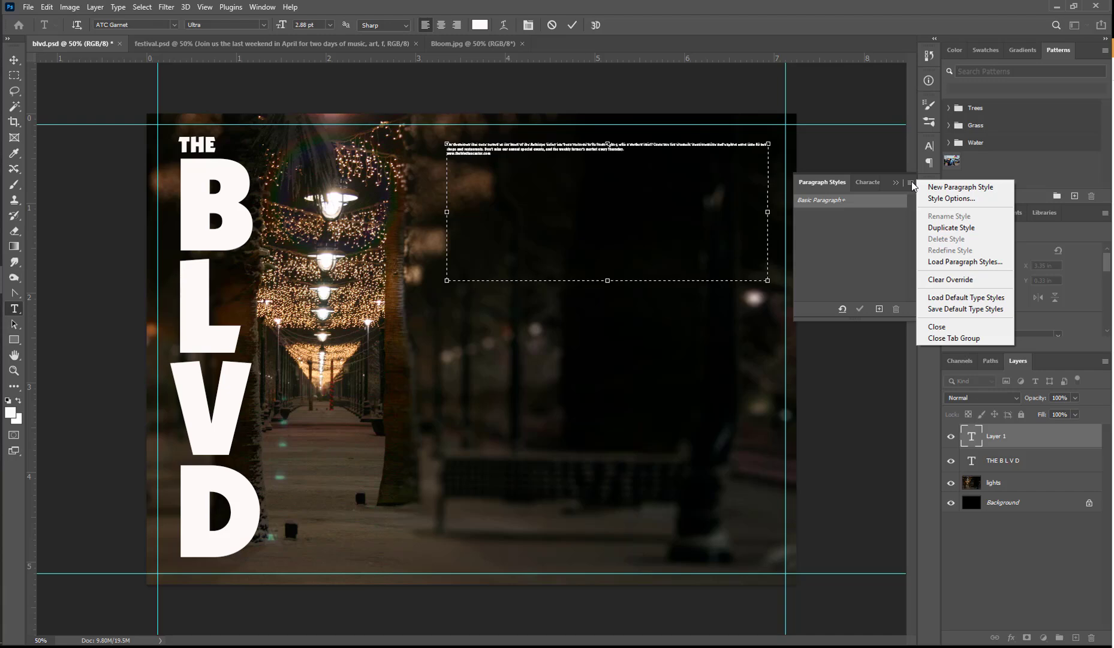
pyautogui.click(939, 262)
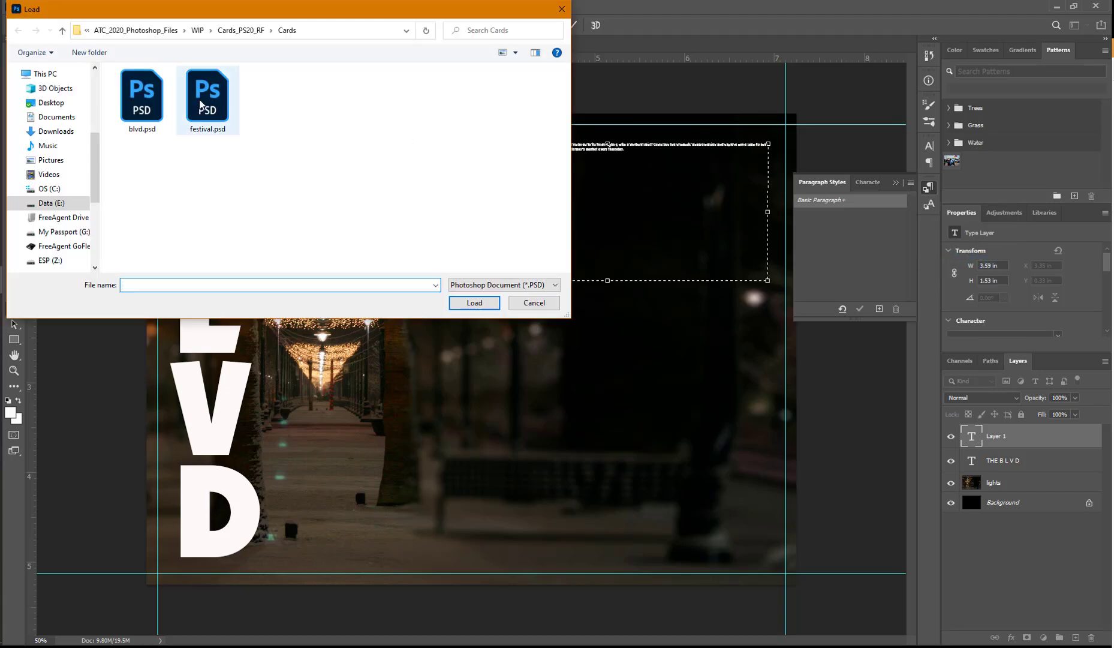
pyautogui.click(208, 108)
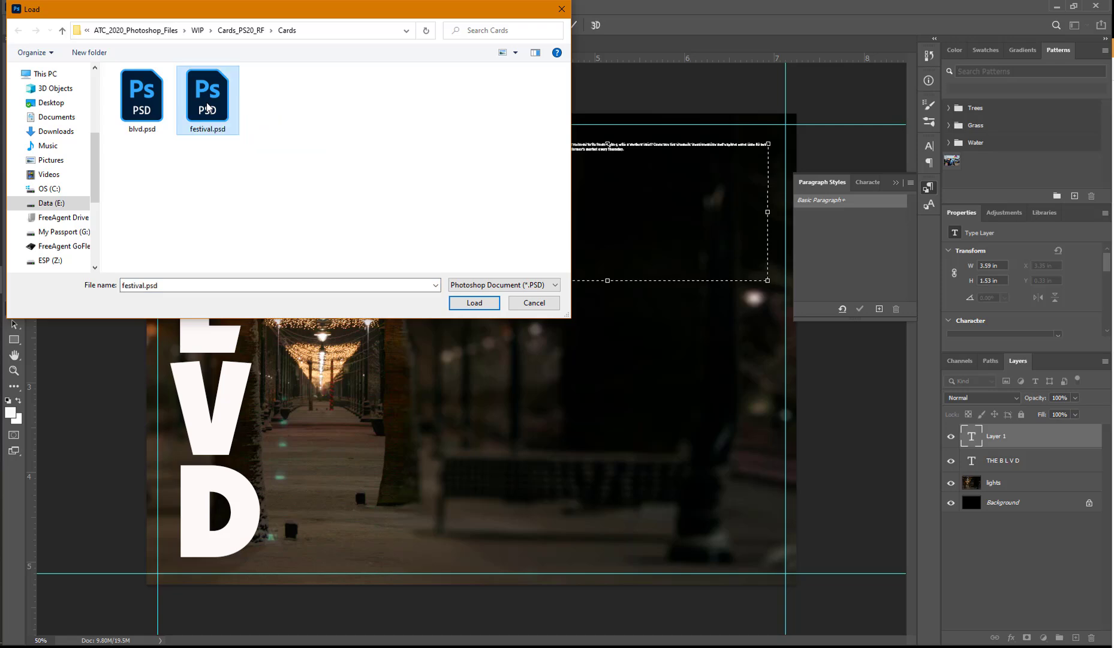
pyautogui.click(477, 303)
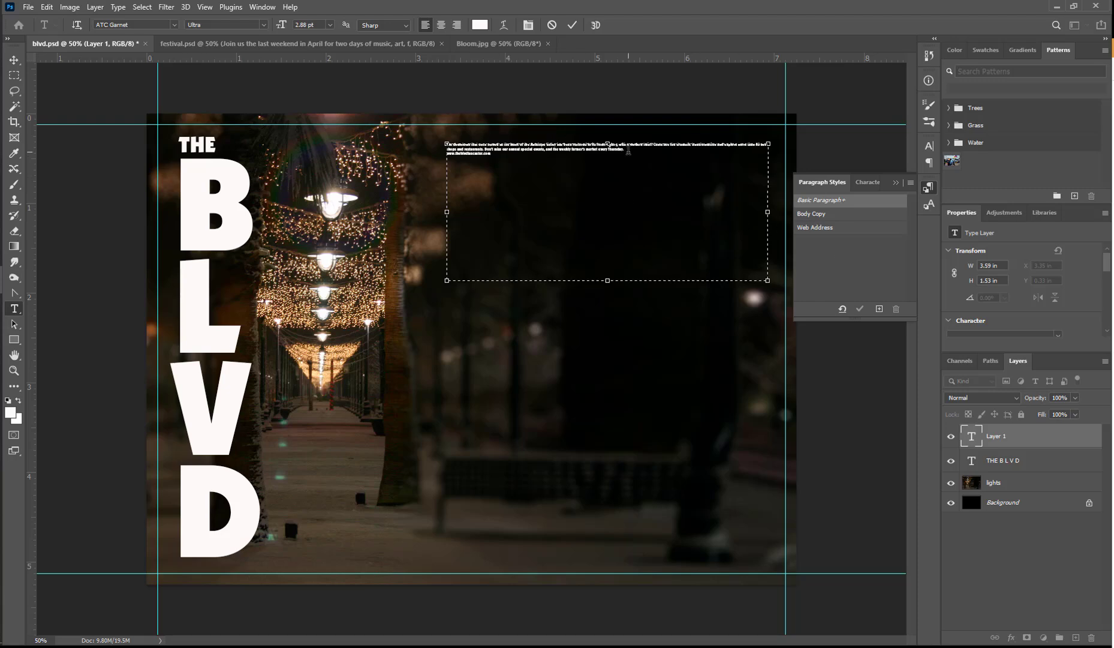
# Apply the Body Copy style to all the pasted text, commit the text edit and clear the style overrides.
pyautogui.moveTo(628, 153); pyautogui.dragTo(440, 142)
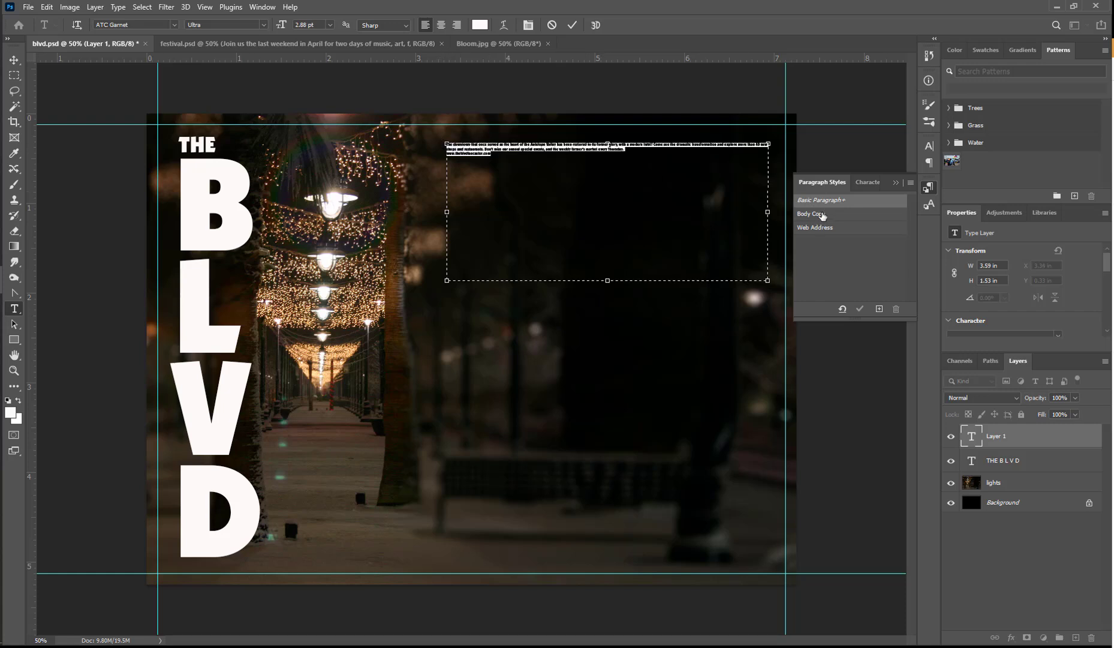
pyautogui.click(822, 214)
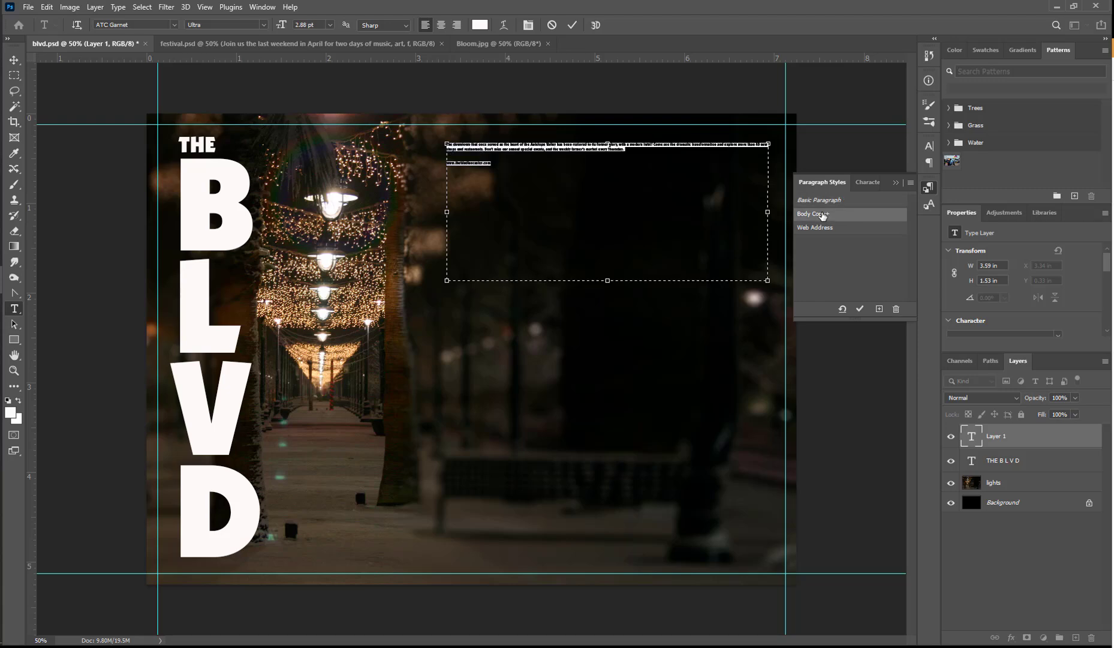
pyautogui.hotkey('ctrl', 'Return')
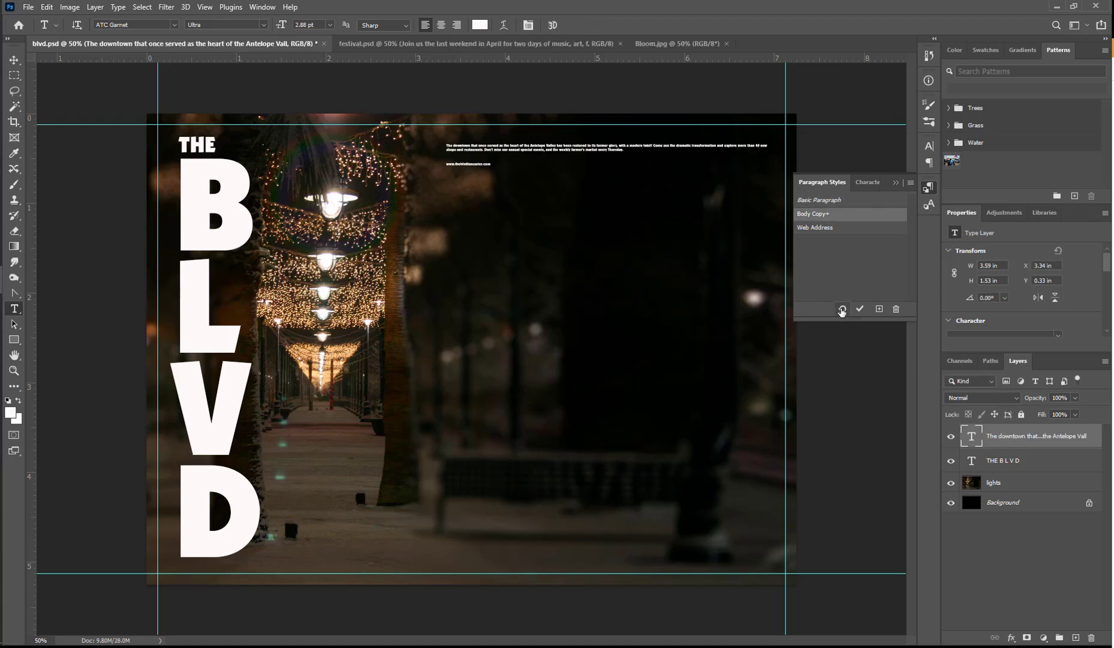
pyautogui.click(841, 309)
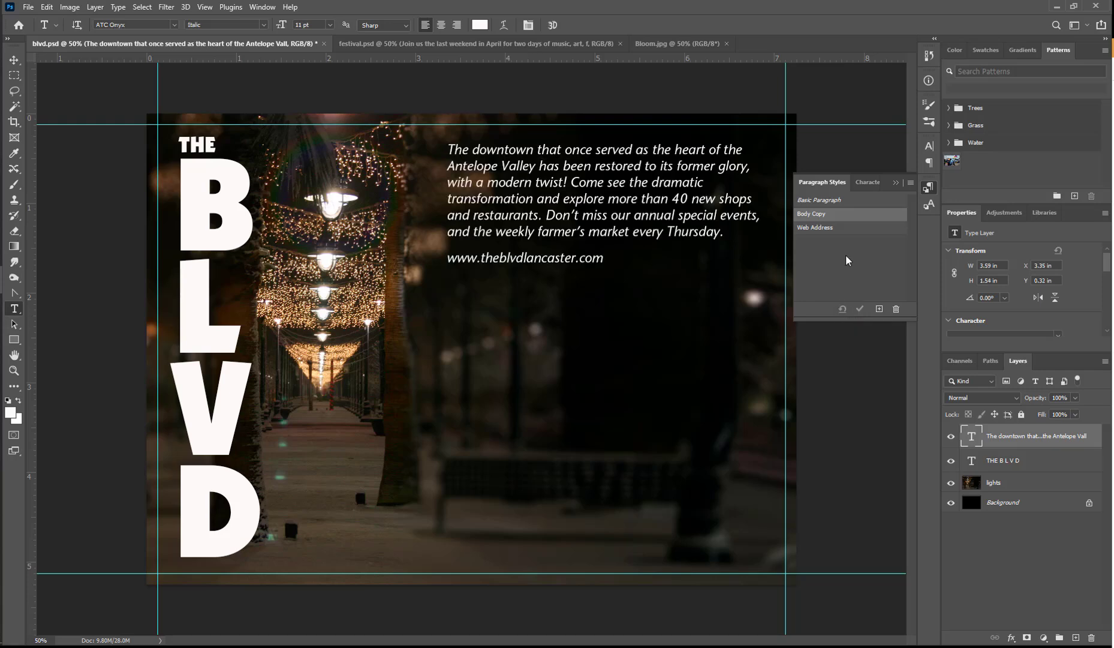
pyautogui.tripleClick(554, 259)
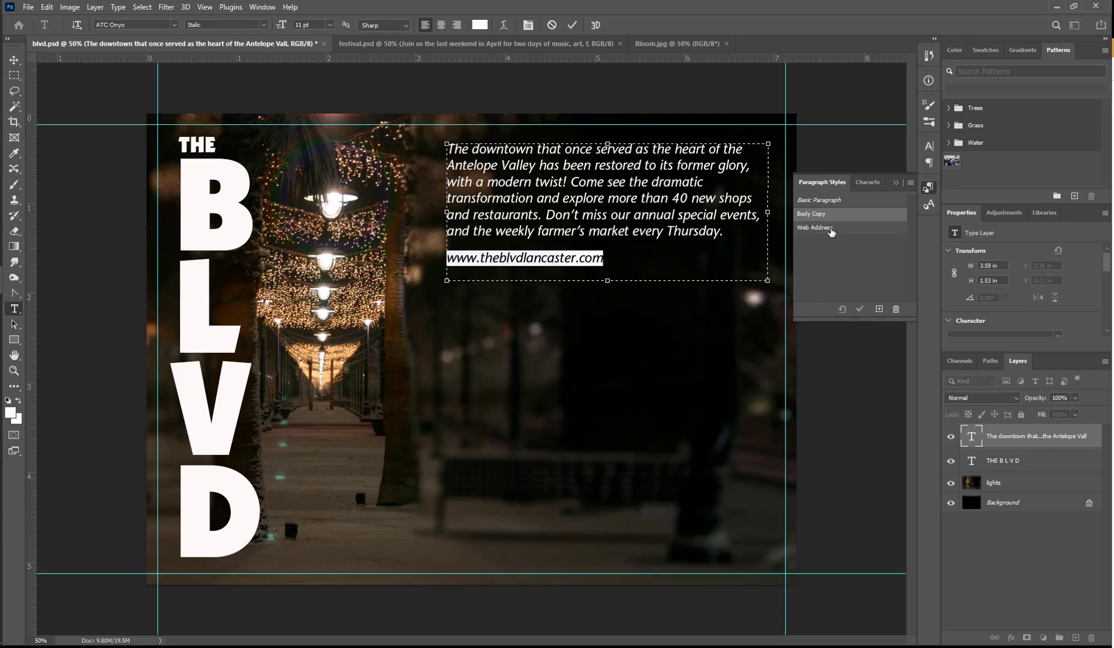
pyautogui.click(816, 228)
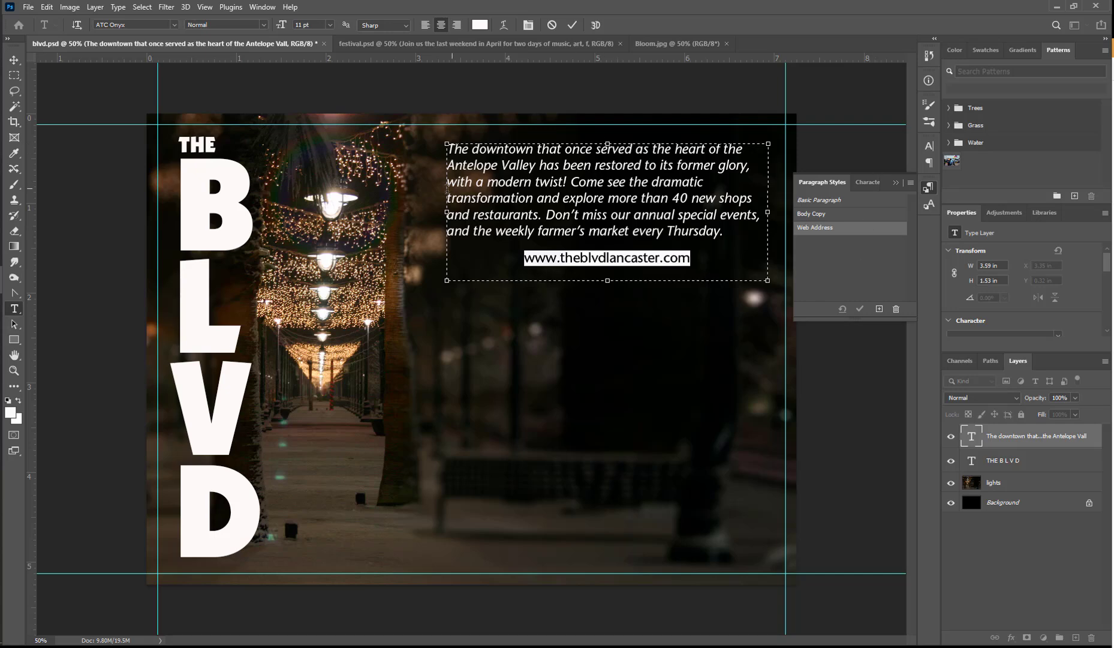
# Narrow the body copy text box to about 3.55 in wide by moving its left edge inward, and save blvd.psd.
pyautogui.moveTo(447, 212); pyautogui.dragTo(451, 212)
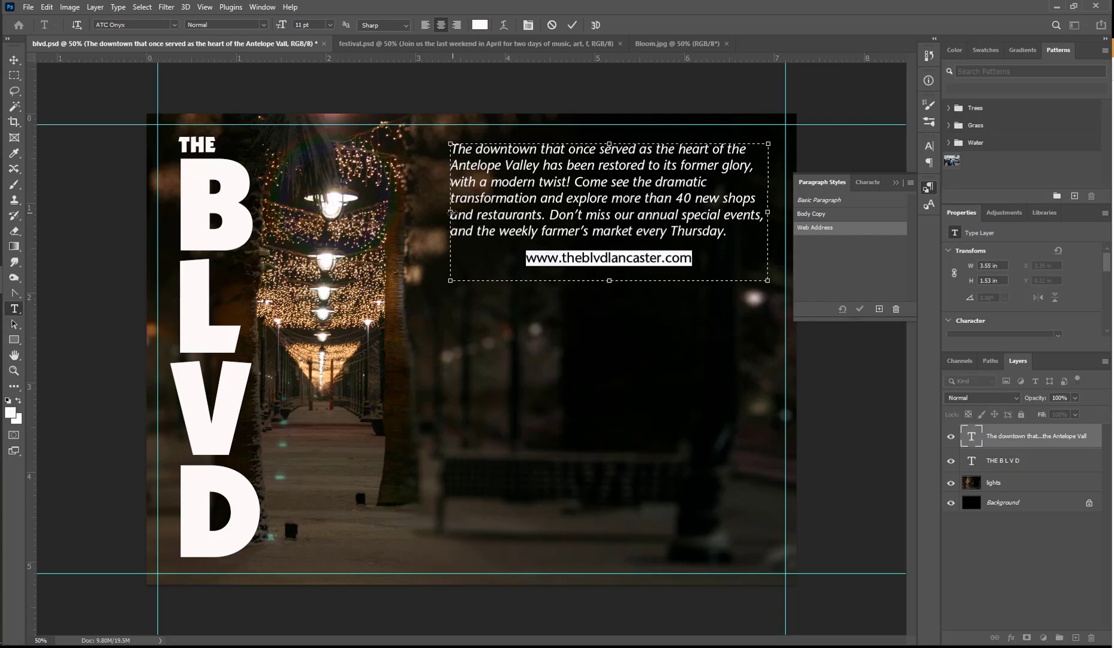
pyautogui.click(27, 8)
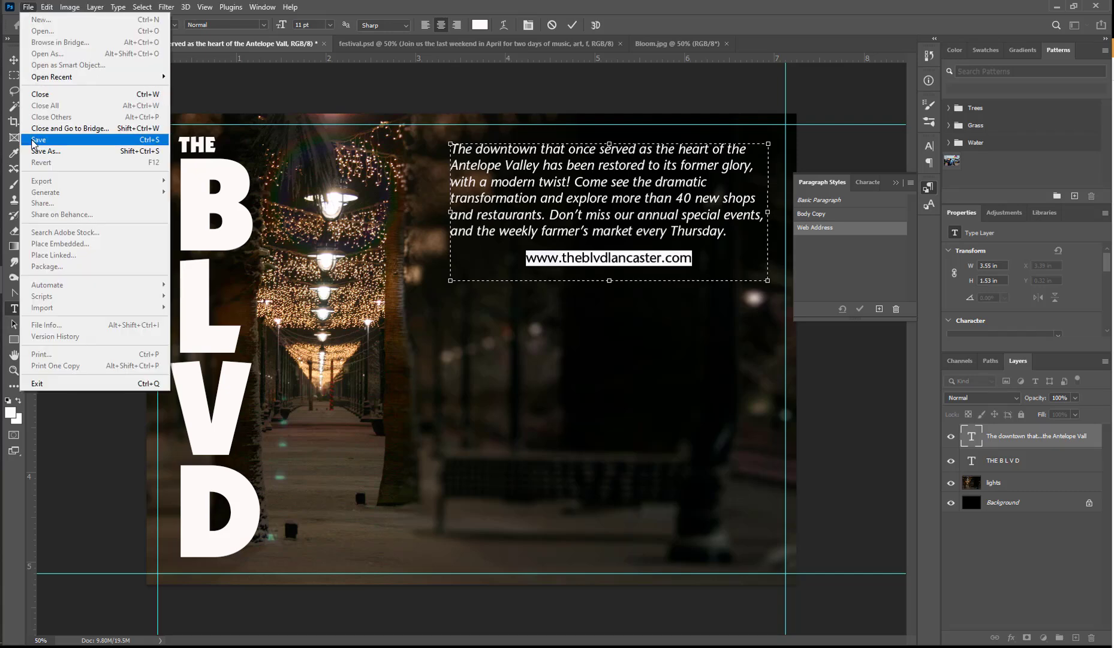
pyautogui.click(32, 140)
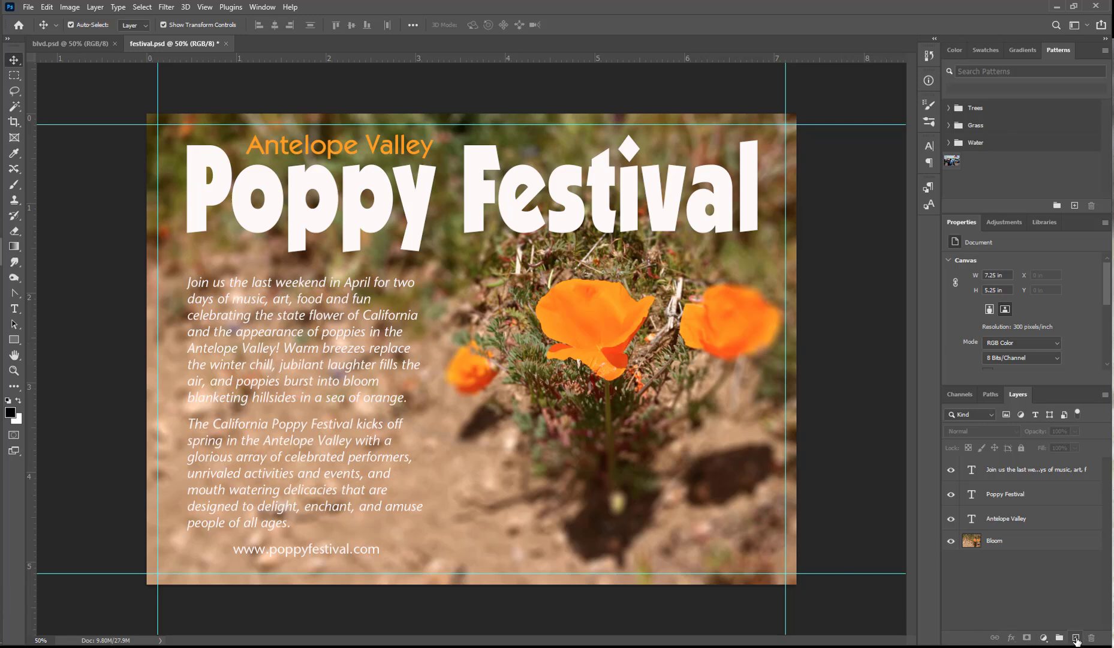
# In festival.psd, add a Solid Color fill layer directly above the Bloom layer with the red colour f04343.
pyautogui.click(1023, 542)
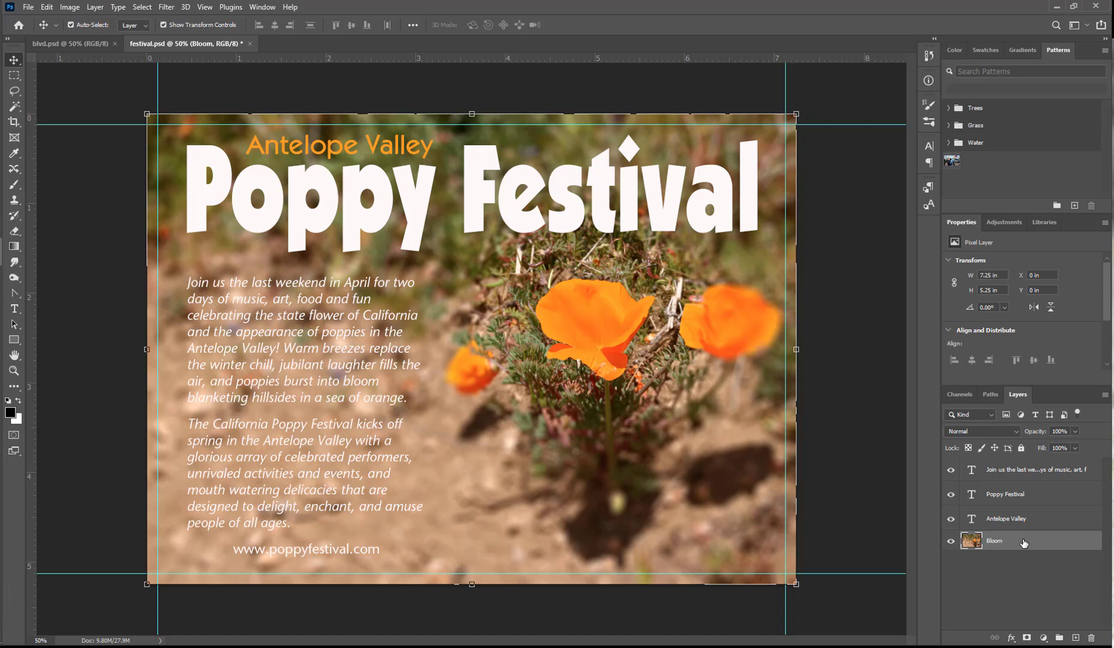
pyautogui.click(1044, 638)
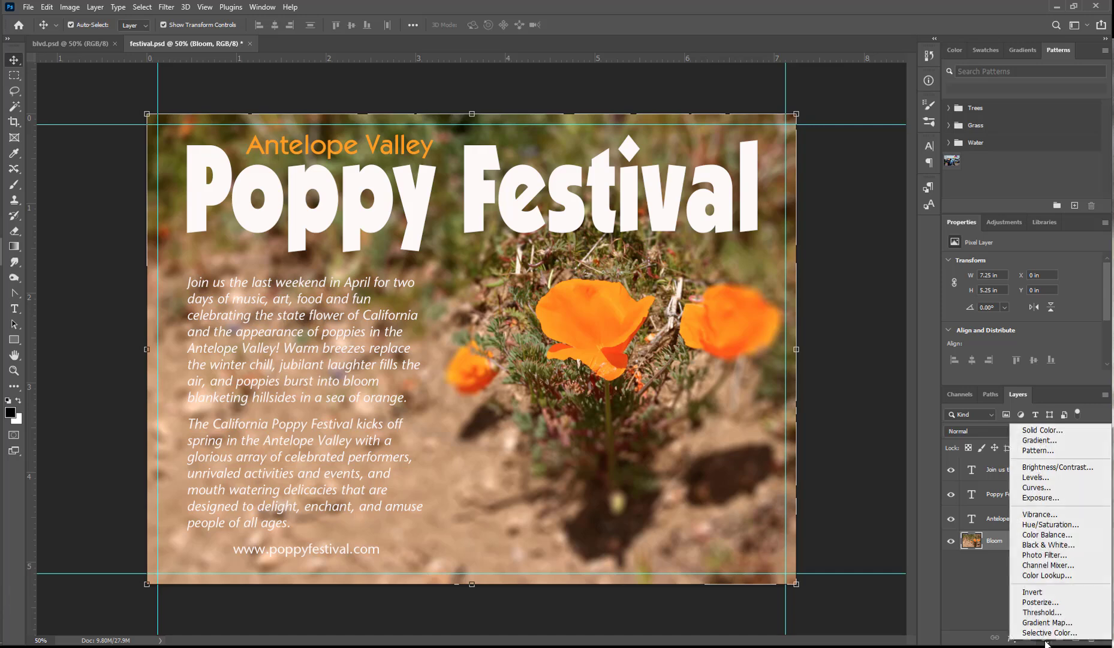
pyautogui.click(1054, 429)
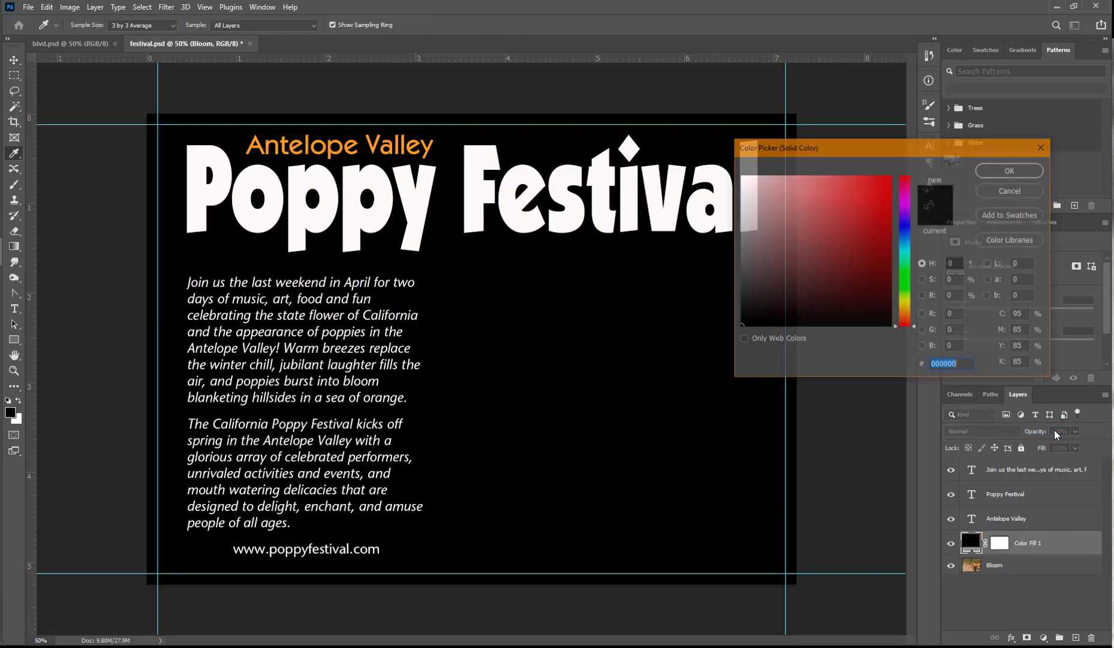
pyautogui.click(849, 184)
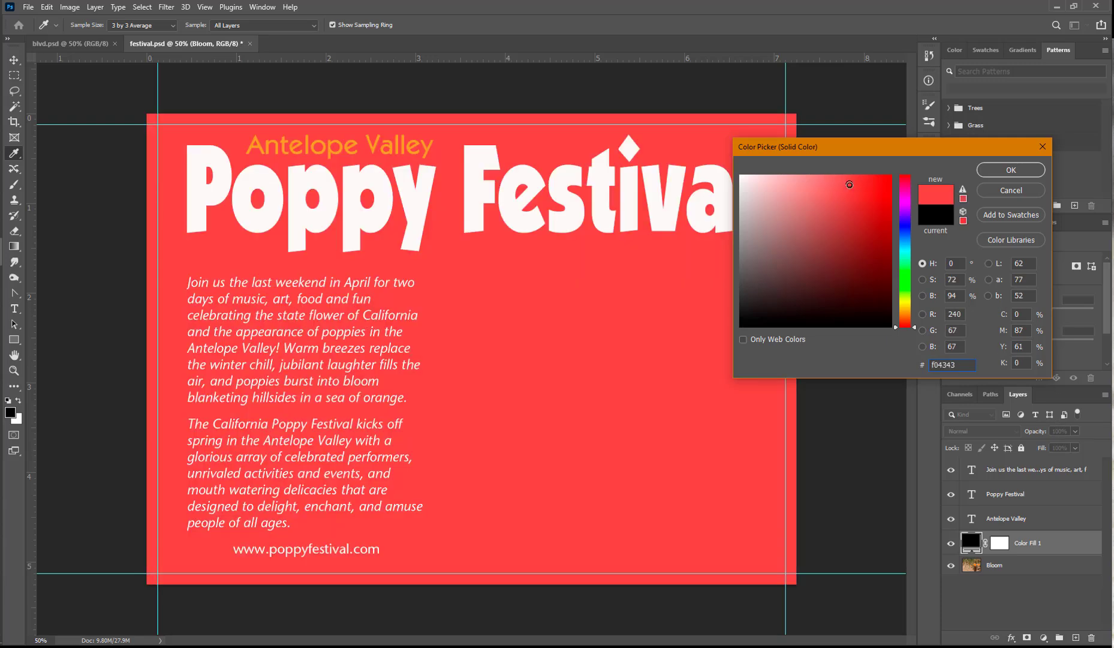
pyautogui.click(1009, 170)
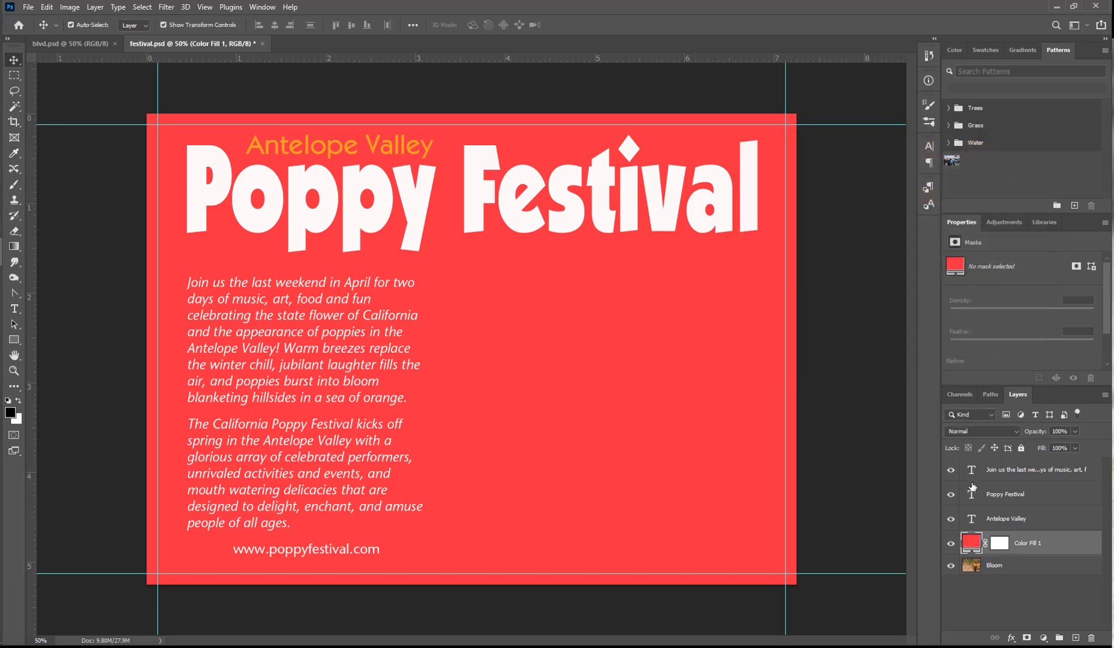
# Hide the fill layer, recolour it with the dark olive 41401b sampled from the foliage around the central poppy, and show it again.
pyautogui.click(950, 543)
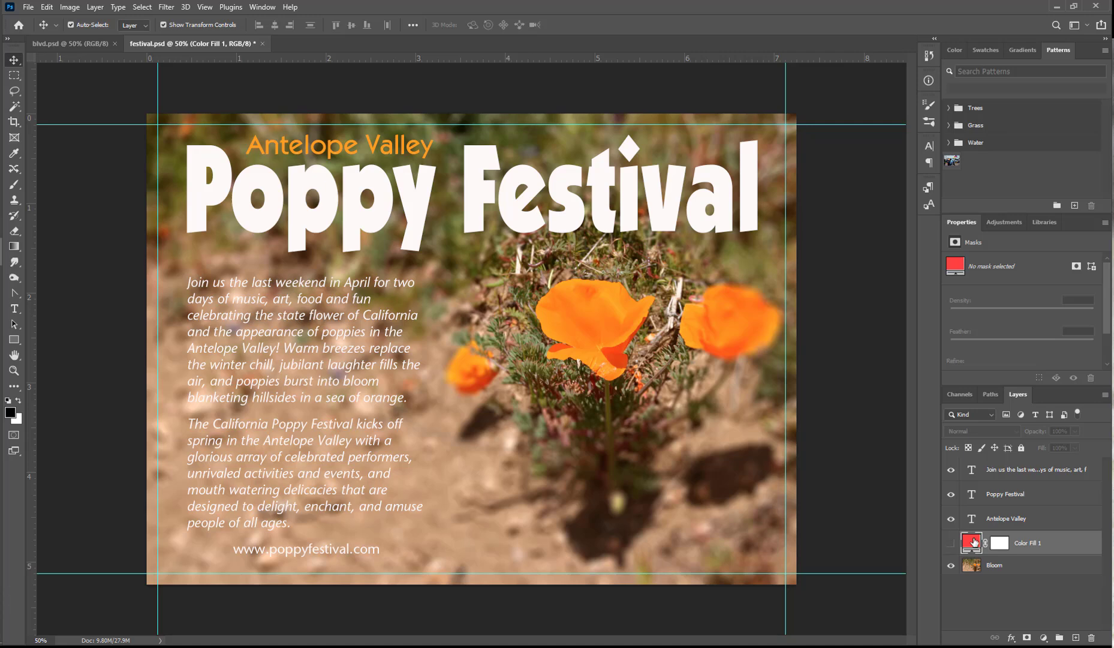
pyautogui.doubleClick(971, 542)
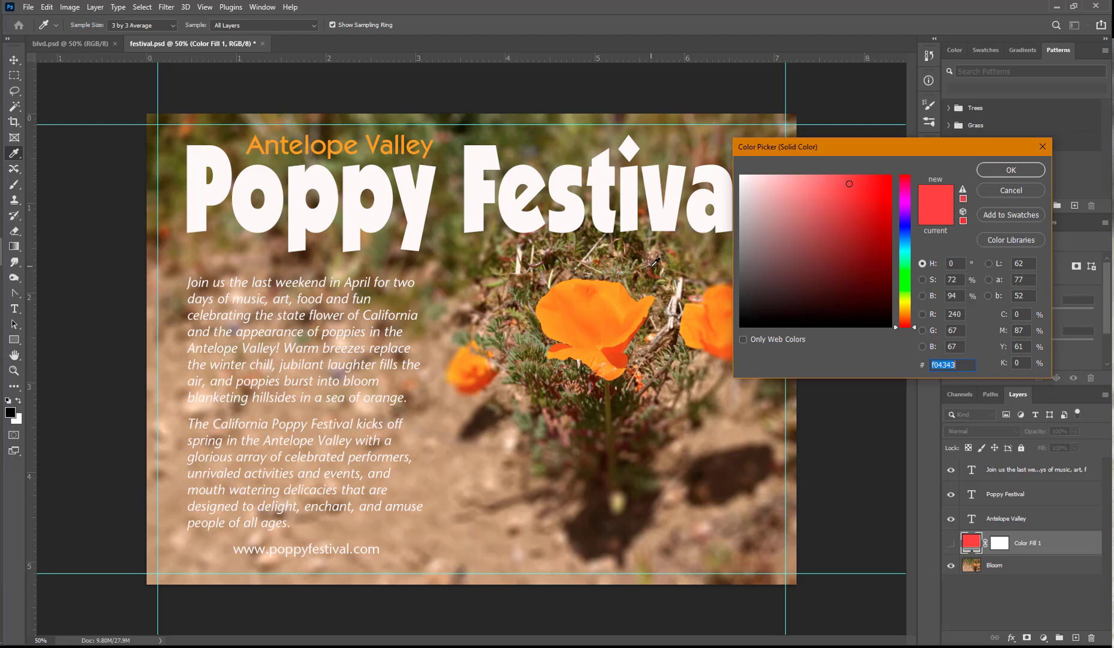
pyautogui.click(640, 240)
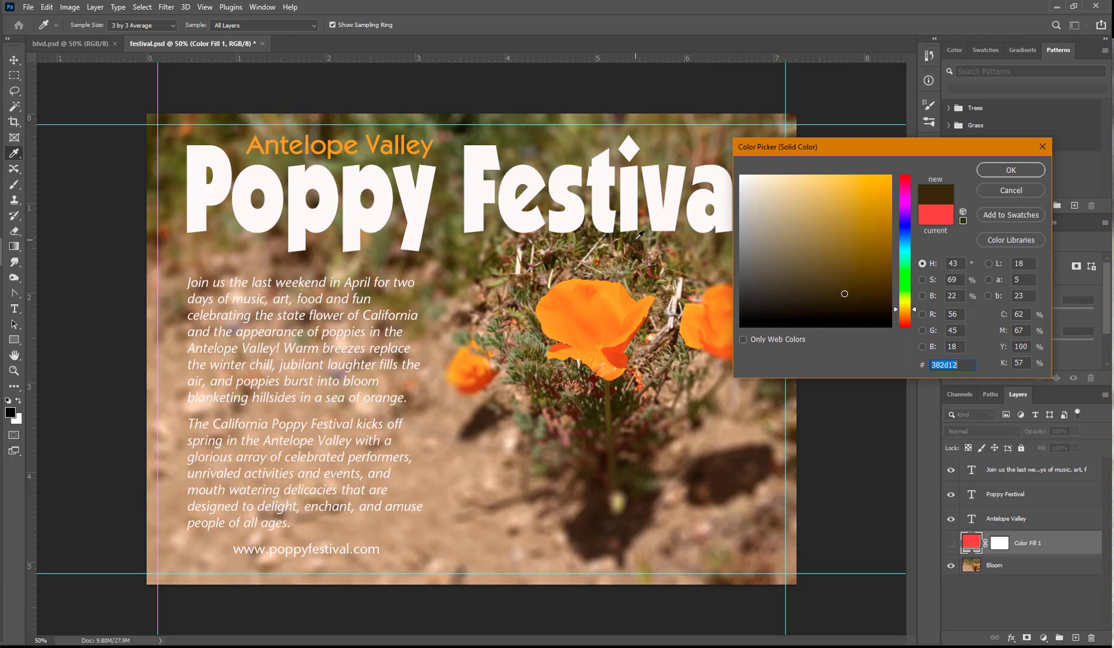
pyautogui.click(639, 238)
pyautogui.click(554, 256)
pyautogui.click(526, 290)
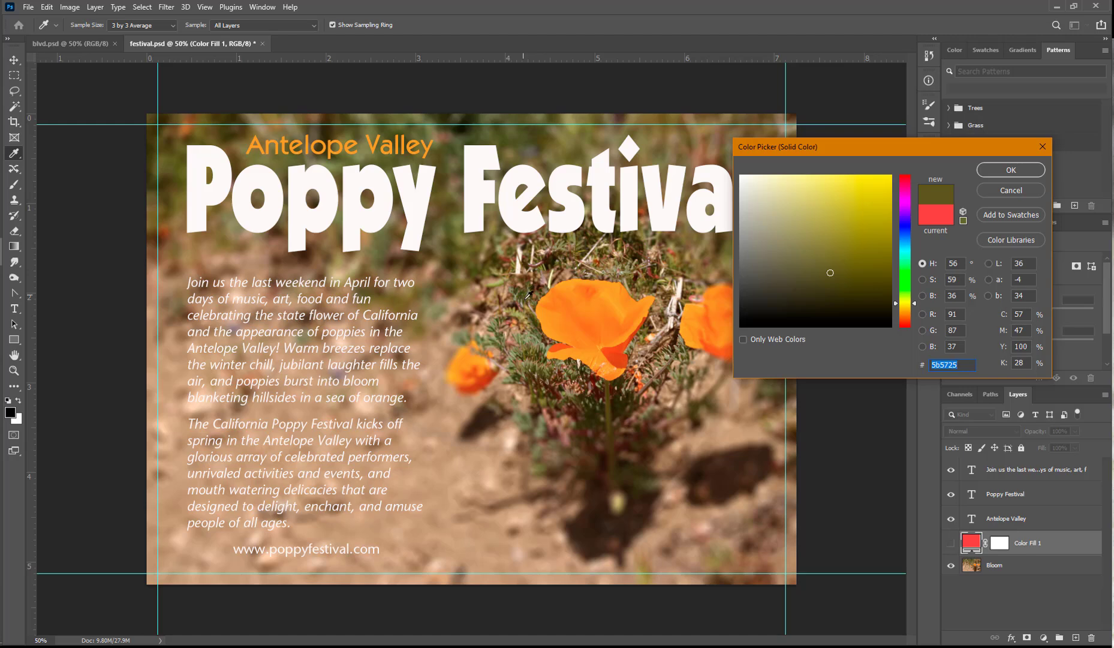
pyautogui.click(589, 398)
pyautogui.click(619, 396)
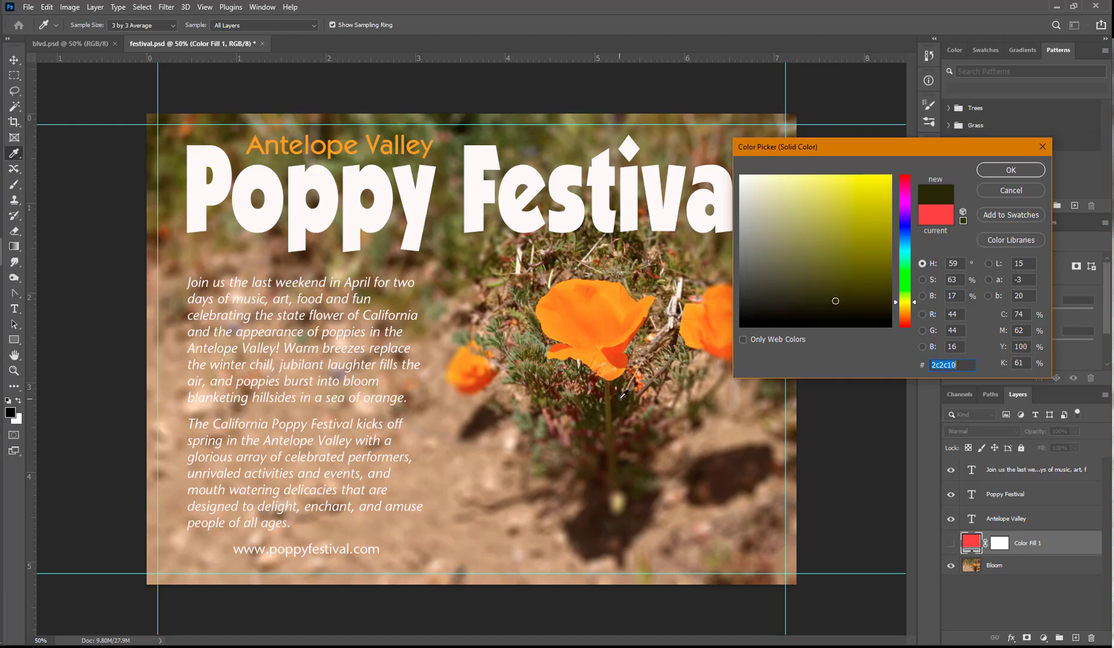
pyautogui.click(520, 372)
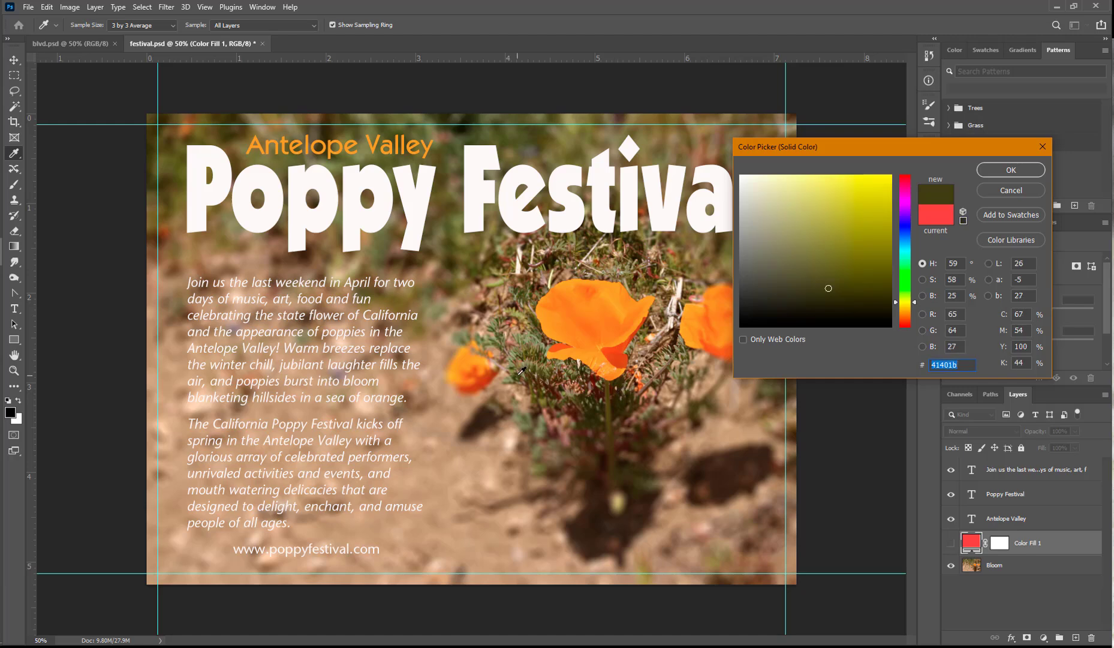
pyautogui.click(1009, 171)
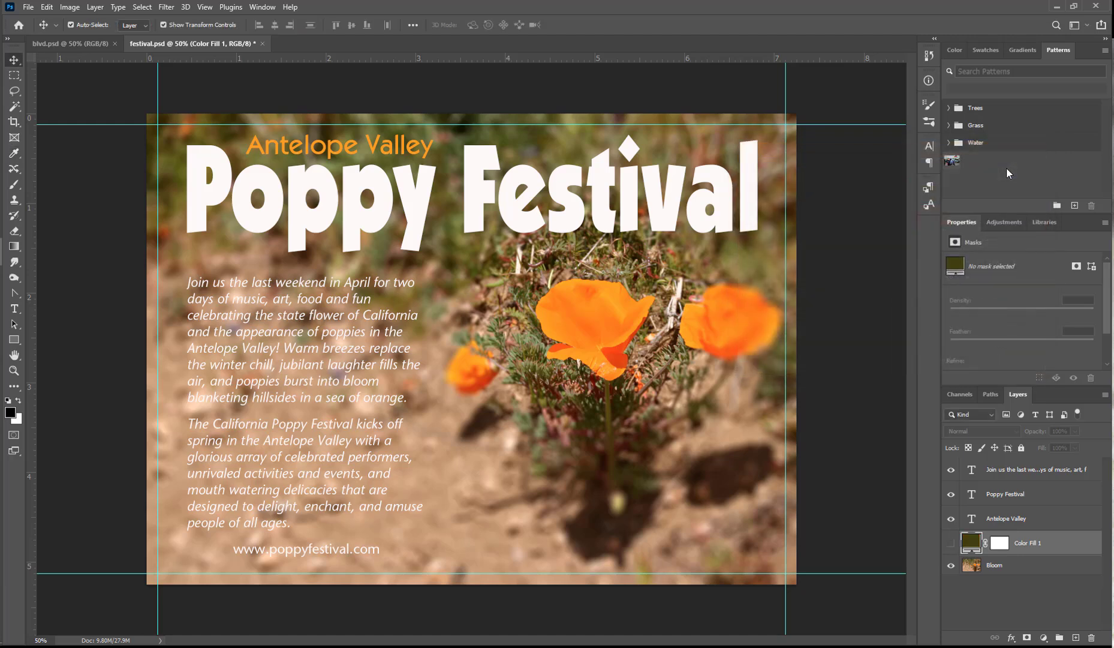
pyautogui.click(950, 543)
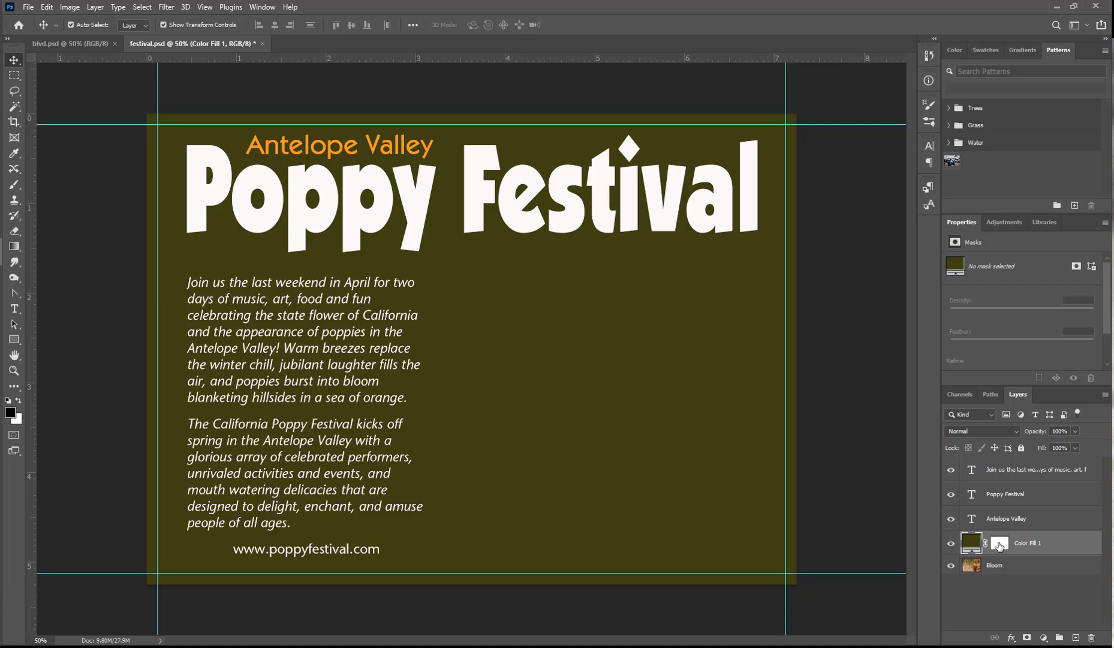
# Fill the fill layer's mask with a linear white-to-black gradient running horizontally from the left guide to the right guide.
pyautogui.click(999, 543)
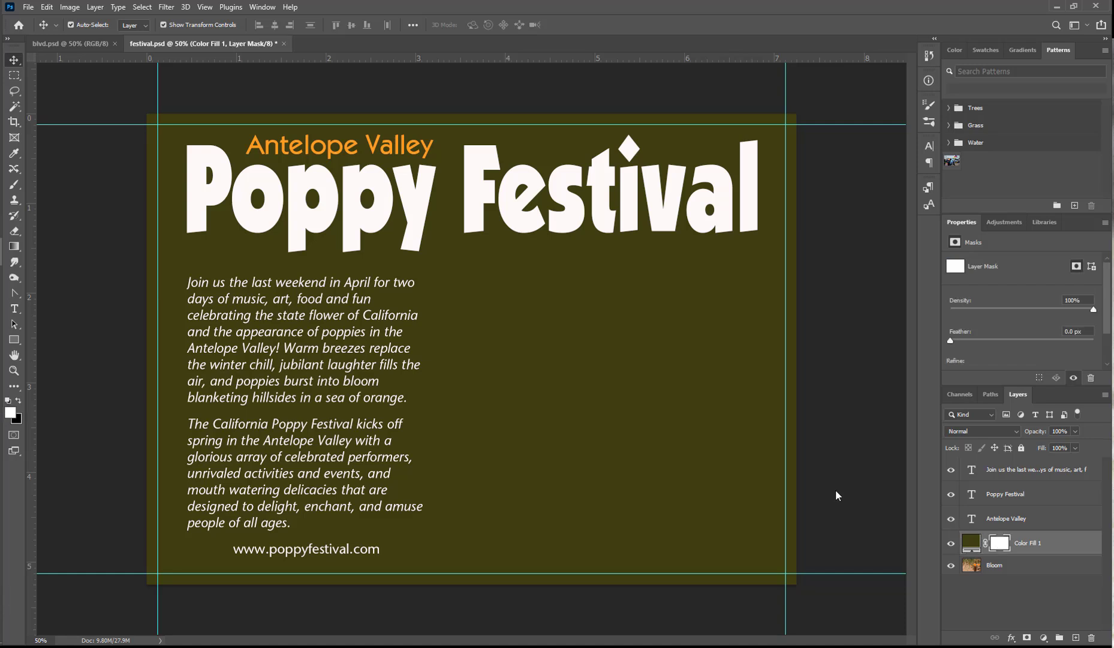
pyautogui.click(14, 246)
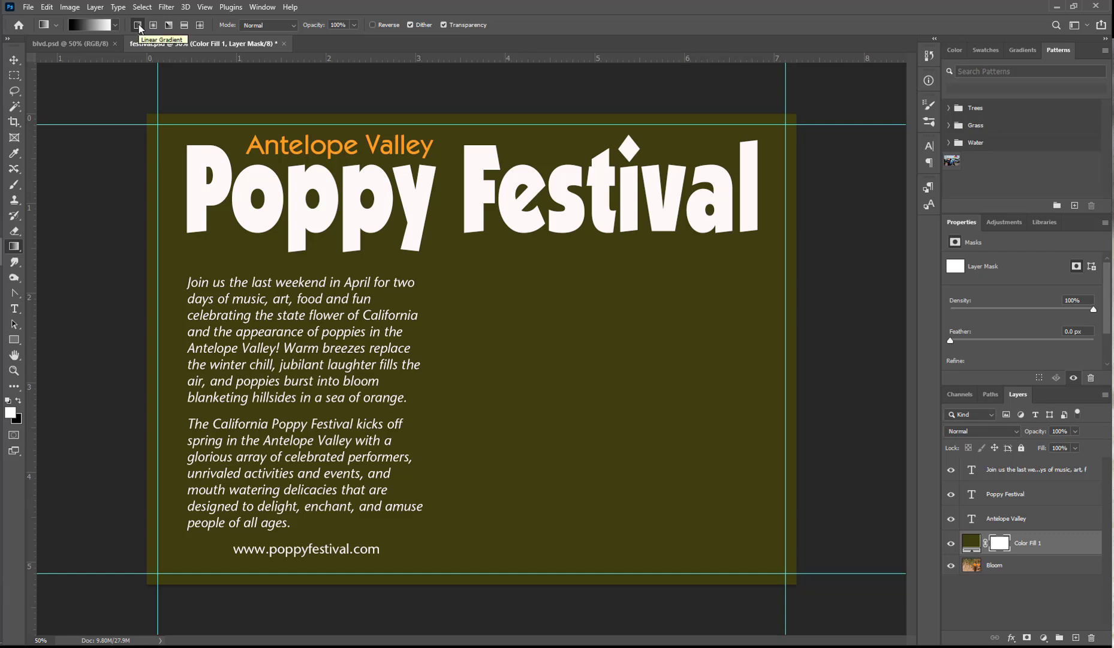
pyautogui.click(8, 401)
pyautogui.moveTo(157, 354); pyautogui.dragTo(788, 358)
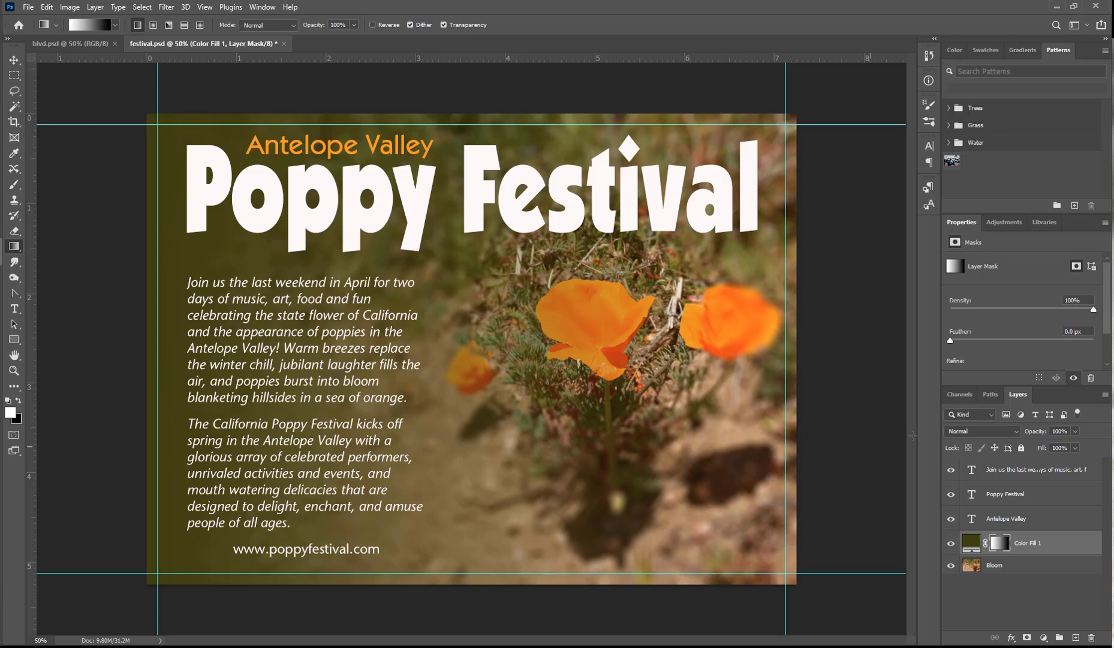
# Set the olive fill layer's blend mode to Multiply and its opacity to about 77%.
pyautogui.click(1016, 431)
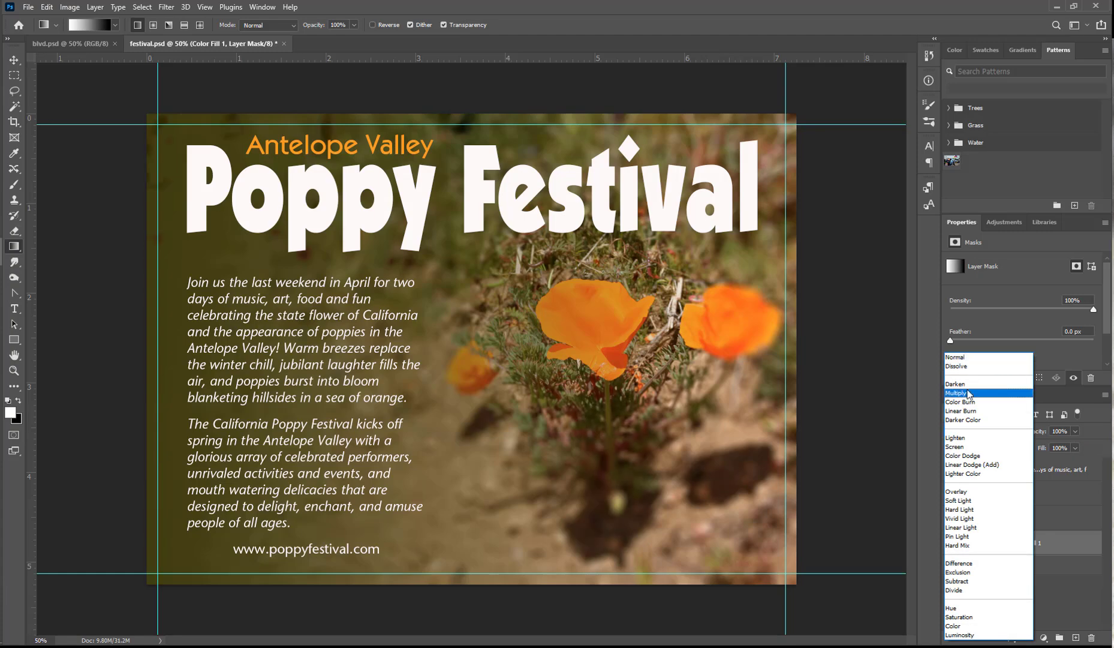
pyautogui.click(968, 394)
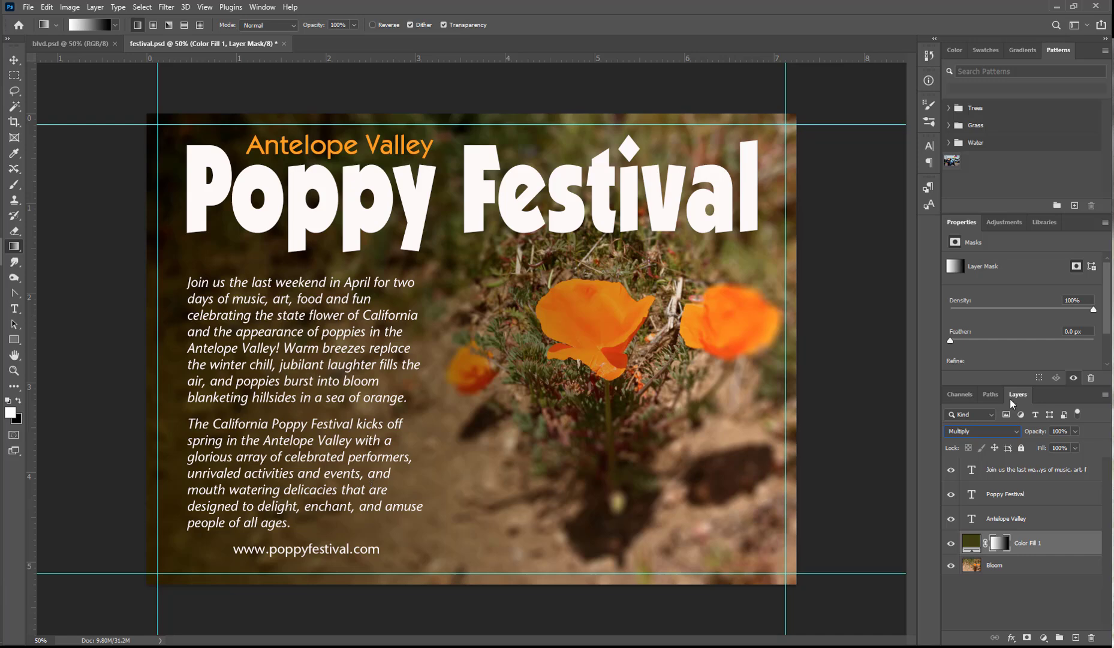
pyautogui.click(1076, 431)
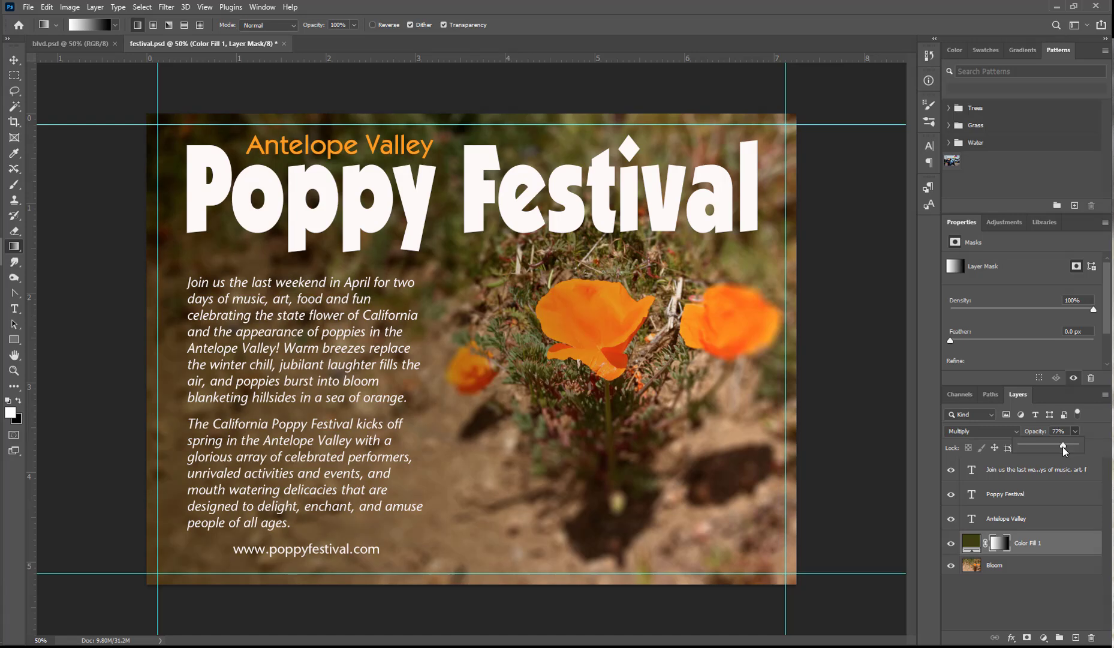
pyautogui.click(1088, 431)
# Lock the Bloom, body copy, Poppy Festival and Antelope Valley layers completely.
pyautogui.click(1021, 570)
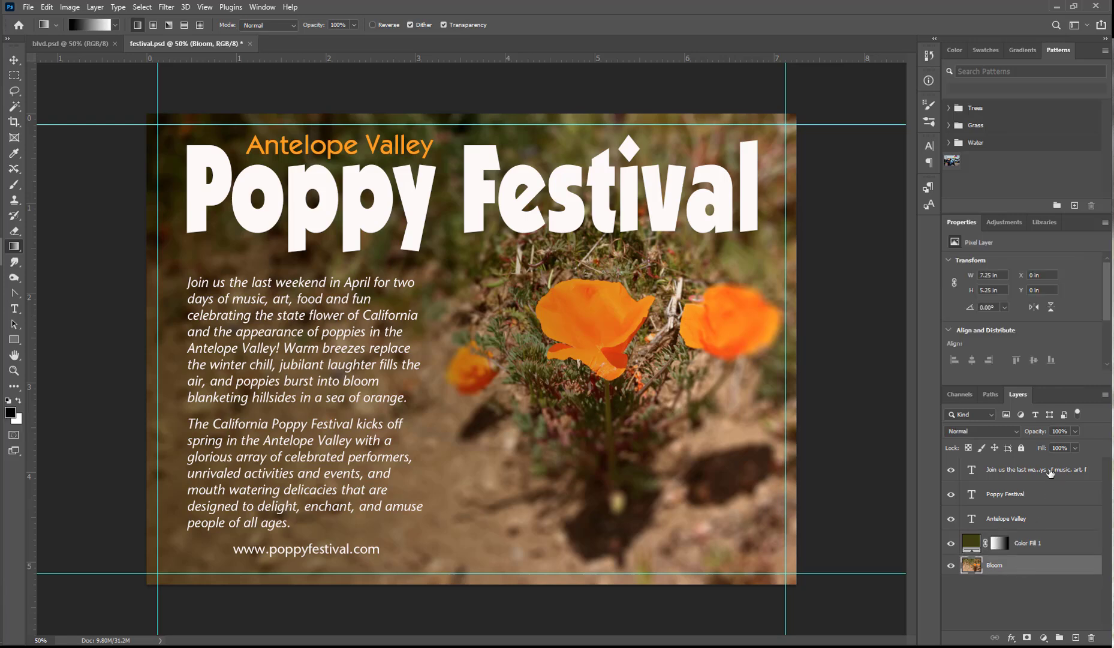
pyautogui.click(1021, 448)
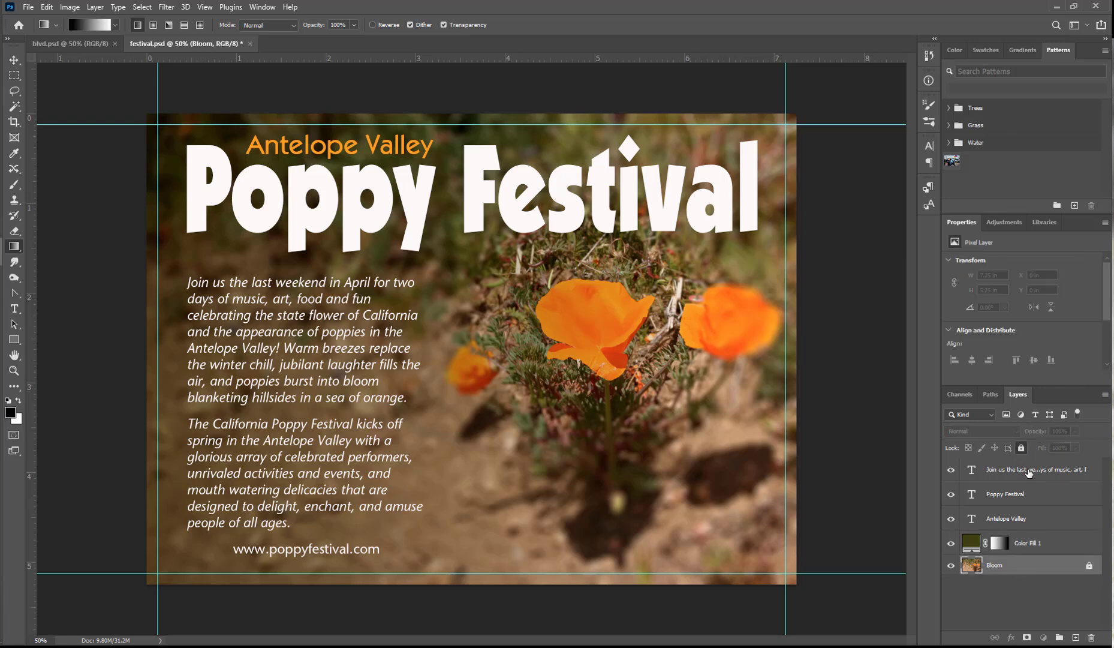
pyautogui.click(1028, 462)
pyautogui.click(1023, 447)
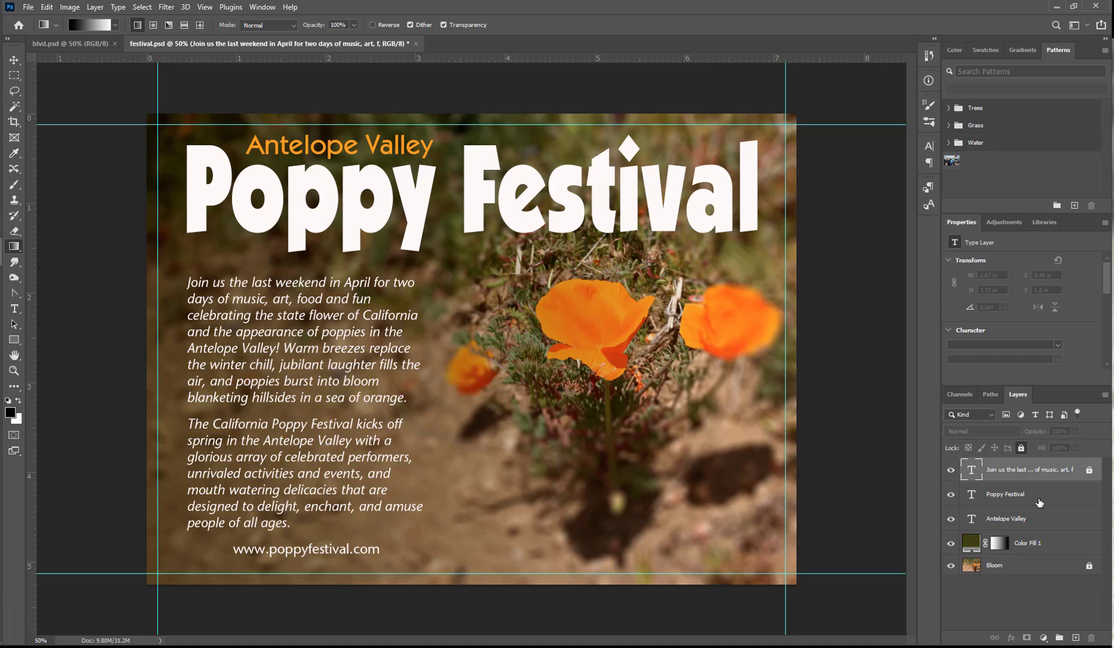
pyautogui.click(1036, 497)
pyautogui.click(1021, 449)
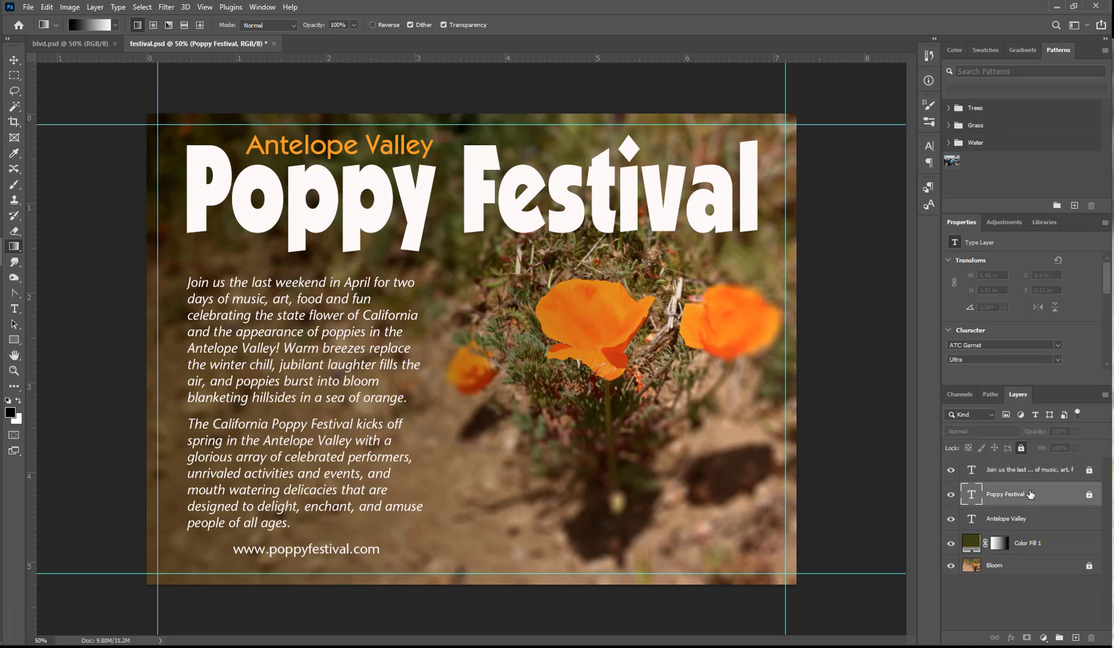
pyautogui.click(1044, 522)
pyautogui.click(1021, 448)
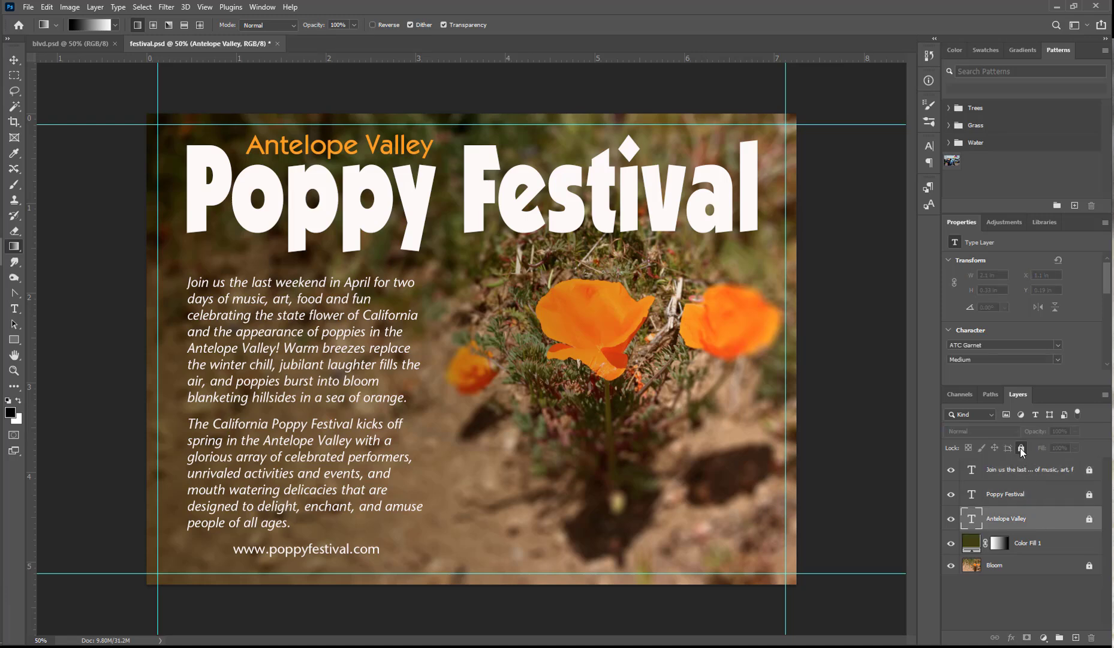
# Save festival.psd and bring up blvd.psd.
pyautogui.click(28, 8)
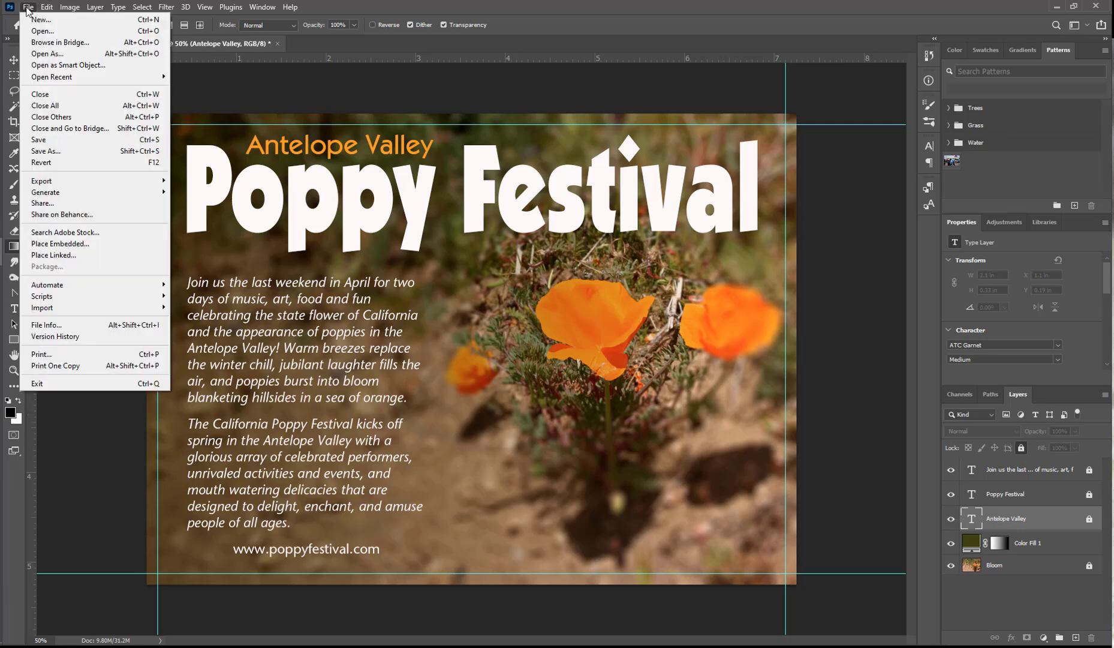
pyautogui.click(50, 139)
pyautogui.click(65, 45)
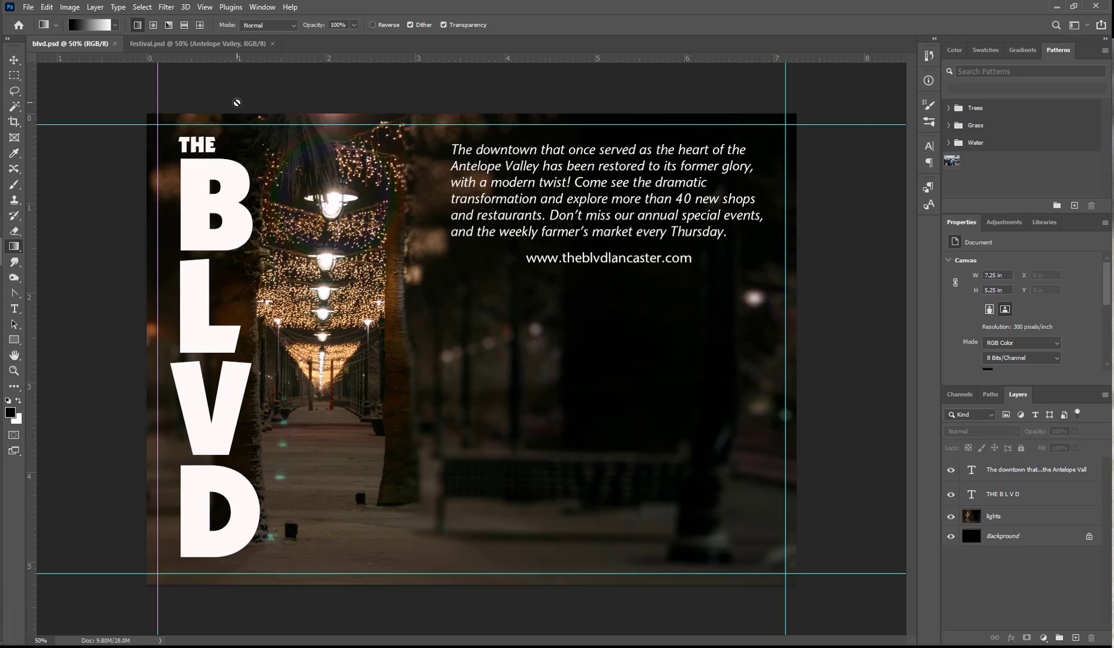
pyautogui.click(28, 8)
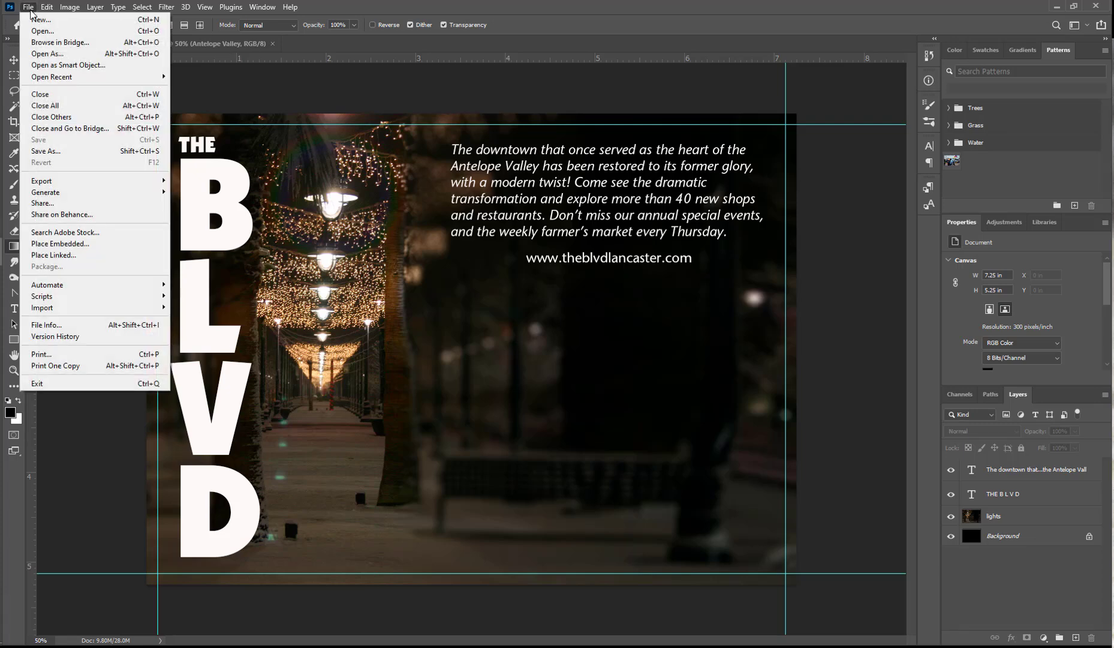